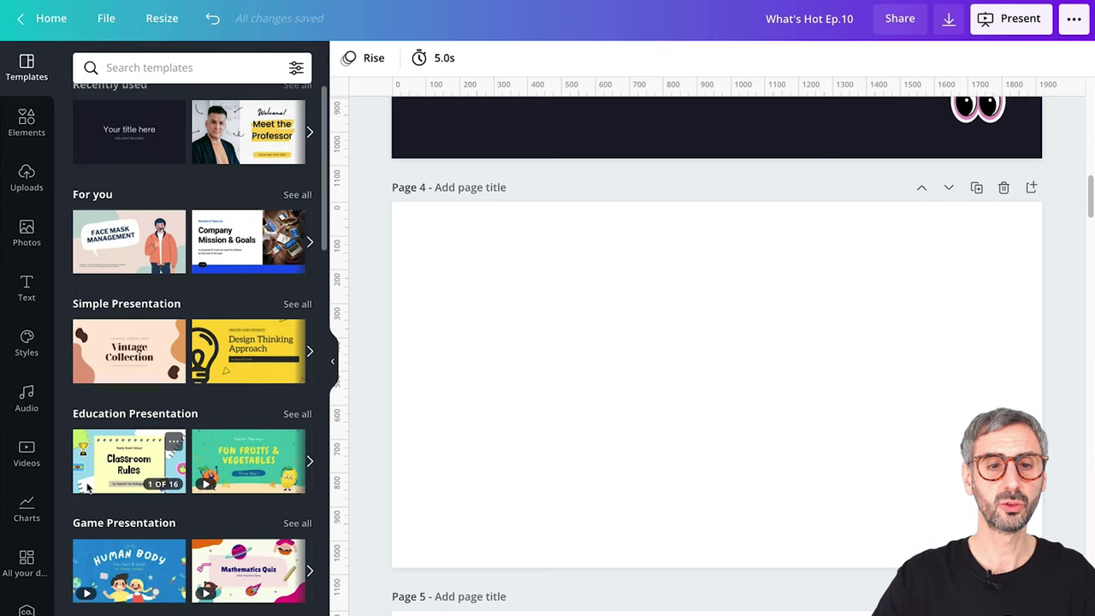
# Open the Google Drive integration from the additional apps and integrations.
pyautogui.scroll(-2, 257, 547)
pyautogui.scroll(-1, 26, 554)
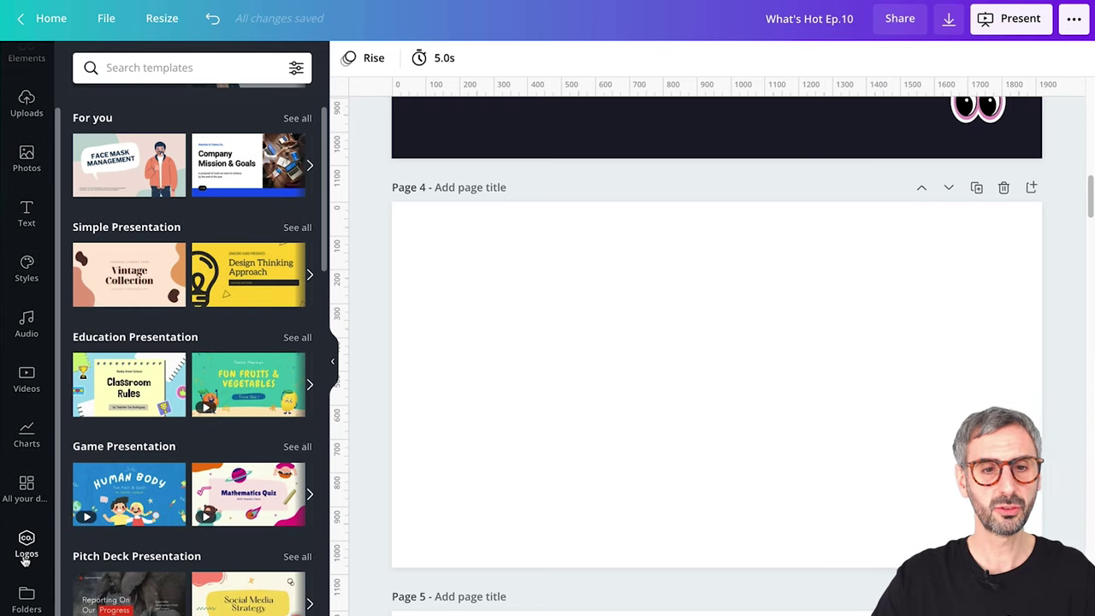
pyautogui.scroll(-2, 25, 560)
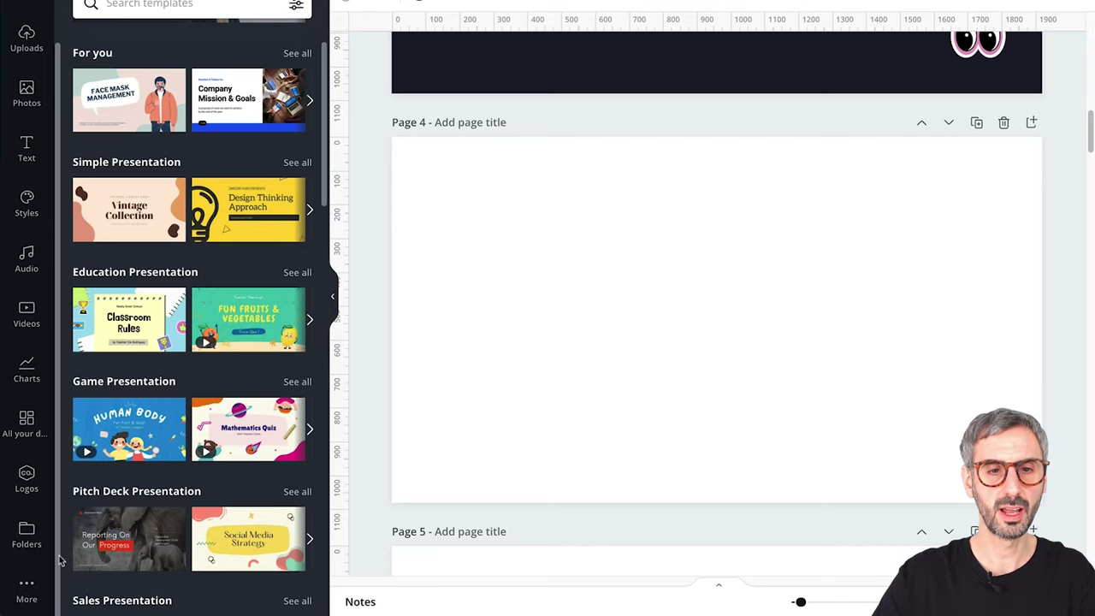
pyautogui.click(27, 580)
pyautogui.scroll(2, 189, 345)
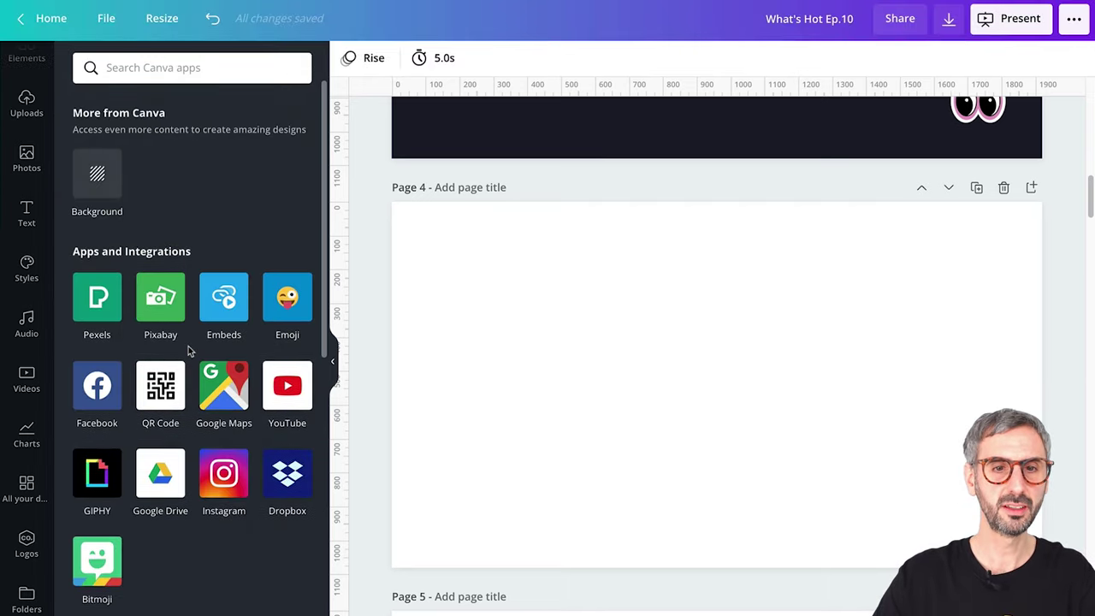
pyautogui.click(160, 479)
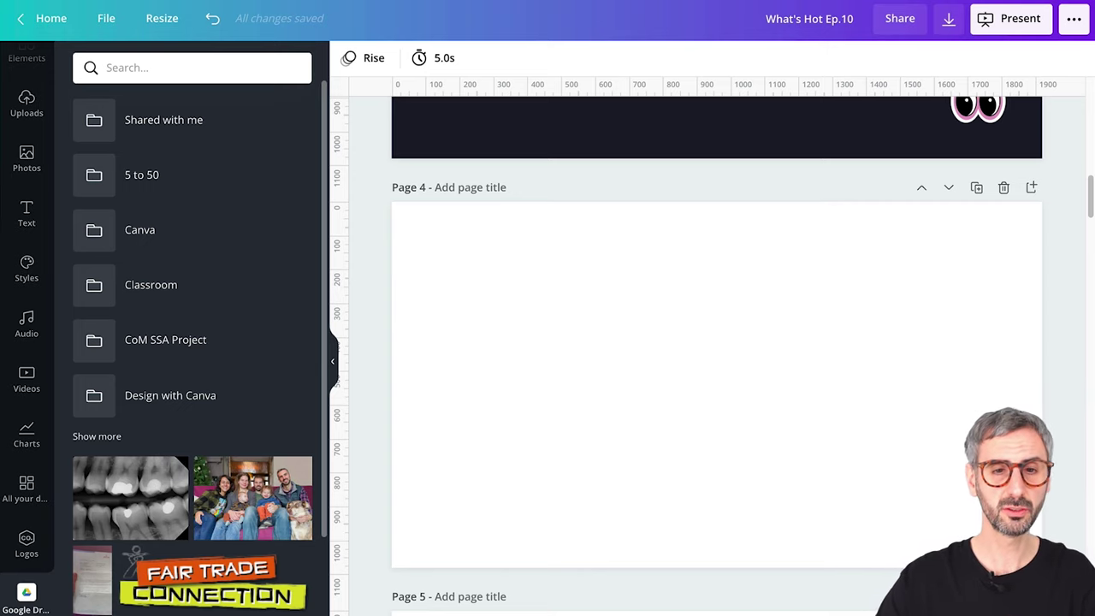
# Place the 46.3-second video from the Design with Canva folder in Google Drive on page 4 and skim through its playback.
pyautogui.scroll(-3, 161, 485)
pyautogui.scroll(3, 158, 419)
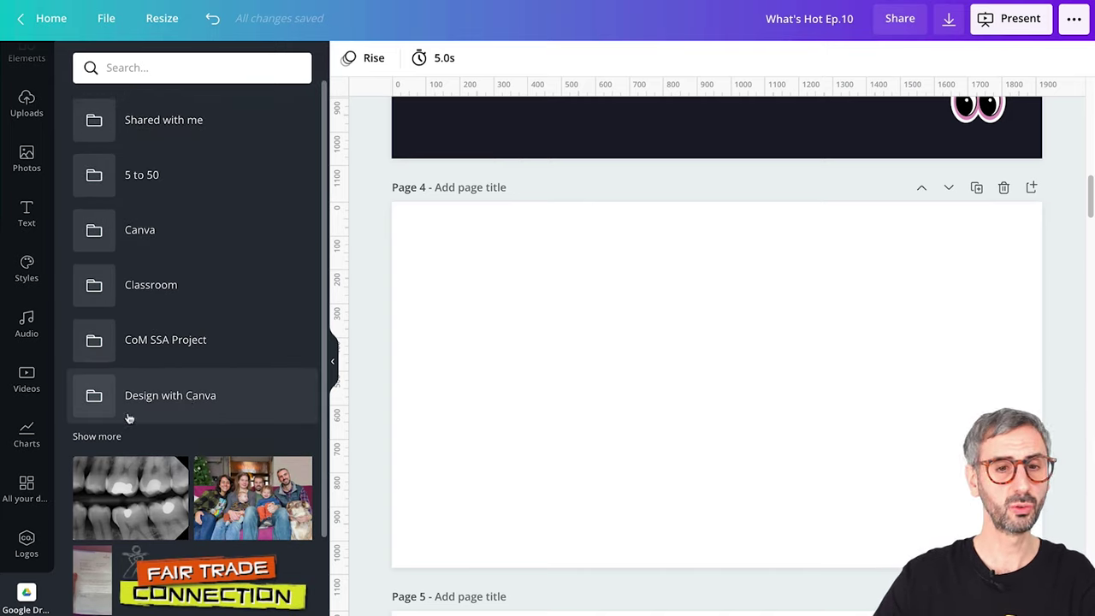
pyautogui.click(161, 400)
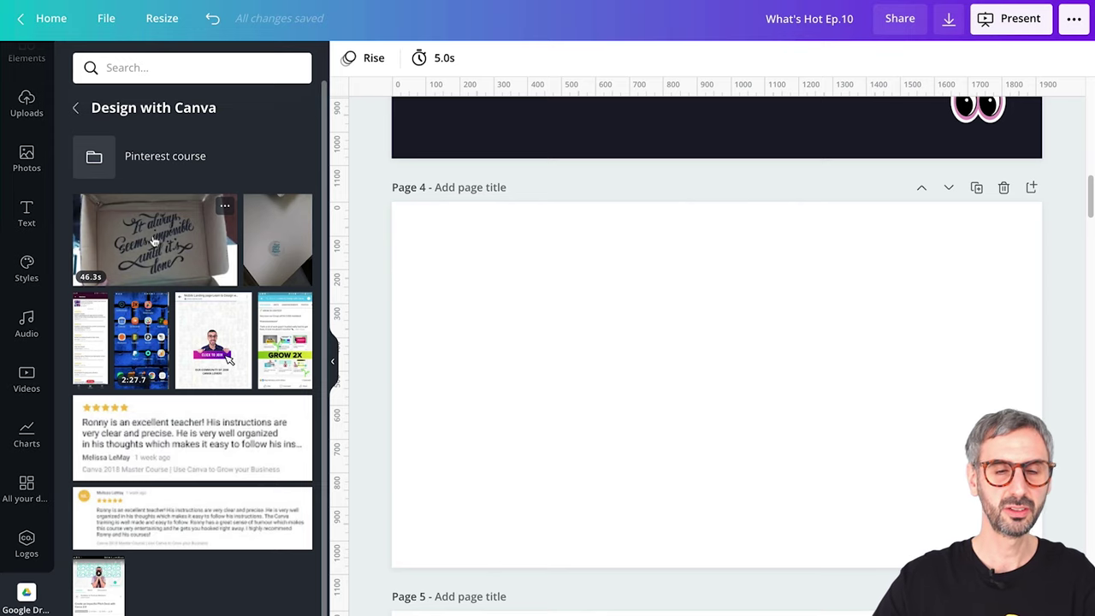
pyautogui.moveTo(175, 248); pyautogui.dragTo(655, 335)
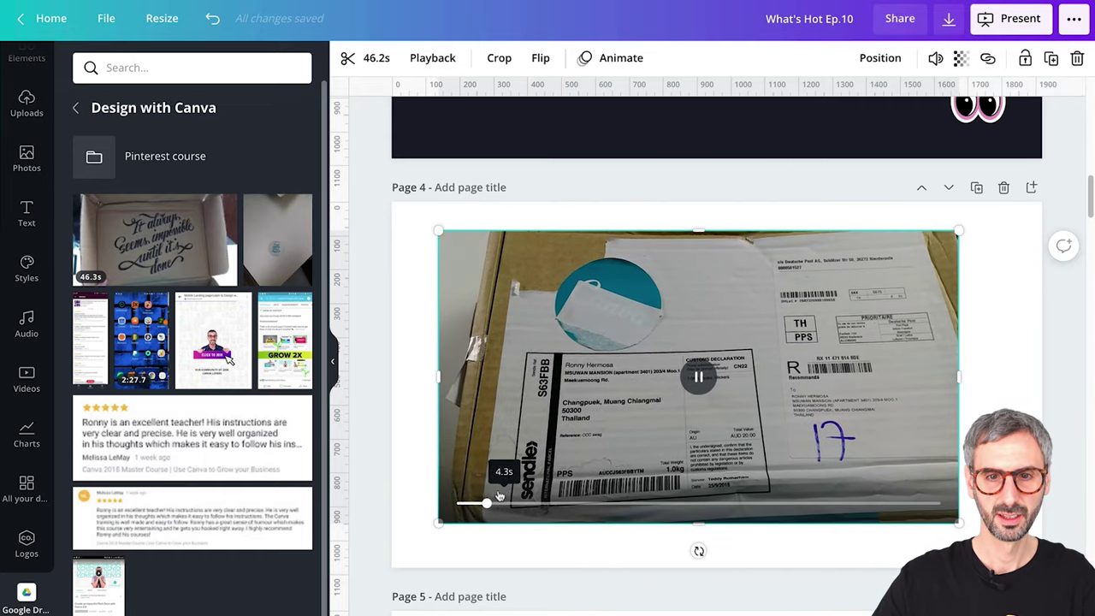
pyautogui.moveTo(496, 503); pyautogui.dragTo(530, 513)
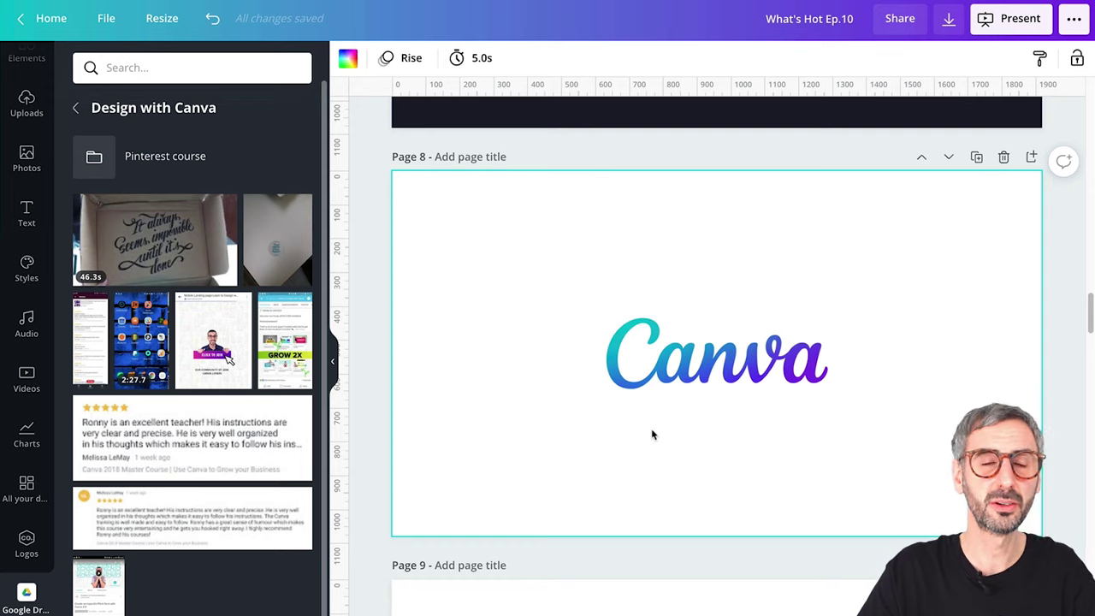
# Move the gradient Canva logo on page 9 directly beneath the black Canva logo, aligned with its left edge.
pyautogui.scroll(-5, 672, 451)
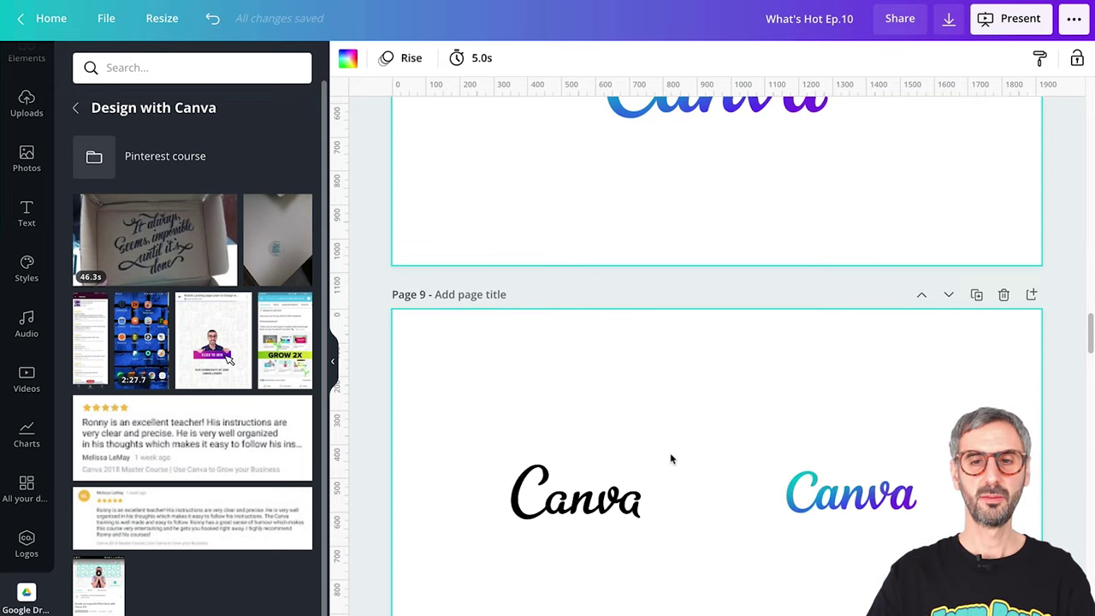
pyautogui.click(610, 304)
pyautogui.click(631, 576)
pyautogui.moveTo(829, 315); pyautogui.dragTo(556, 378)
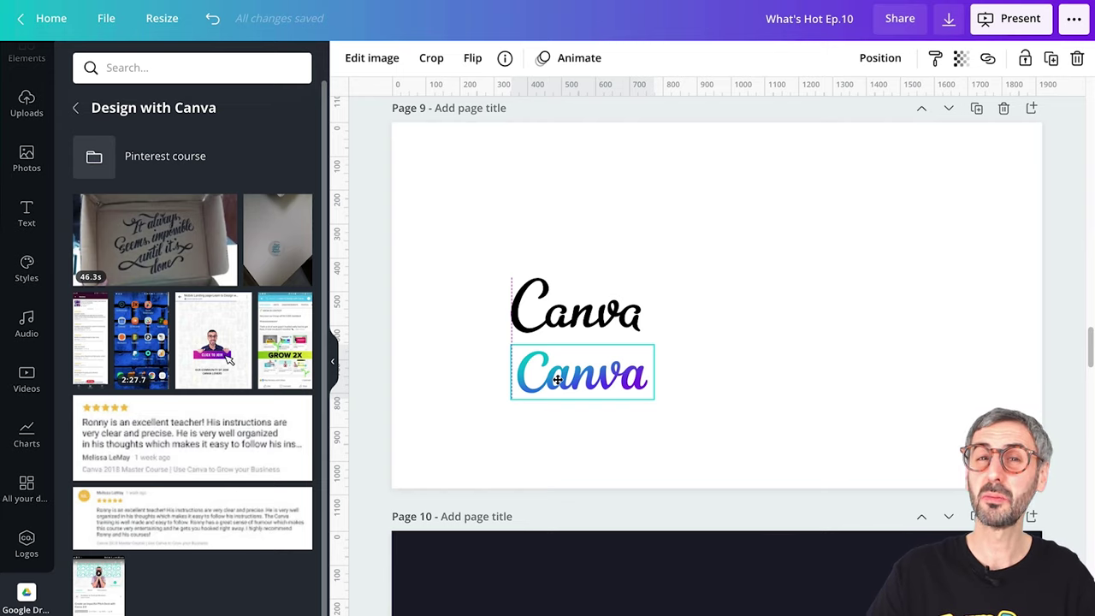
pyautogui.moveTo(557, 378); pyautogui.dragTo(558, 379)
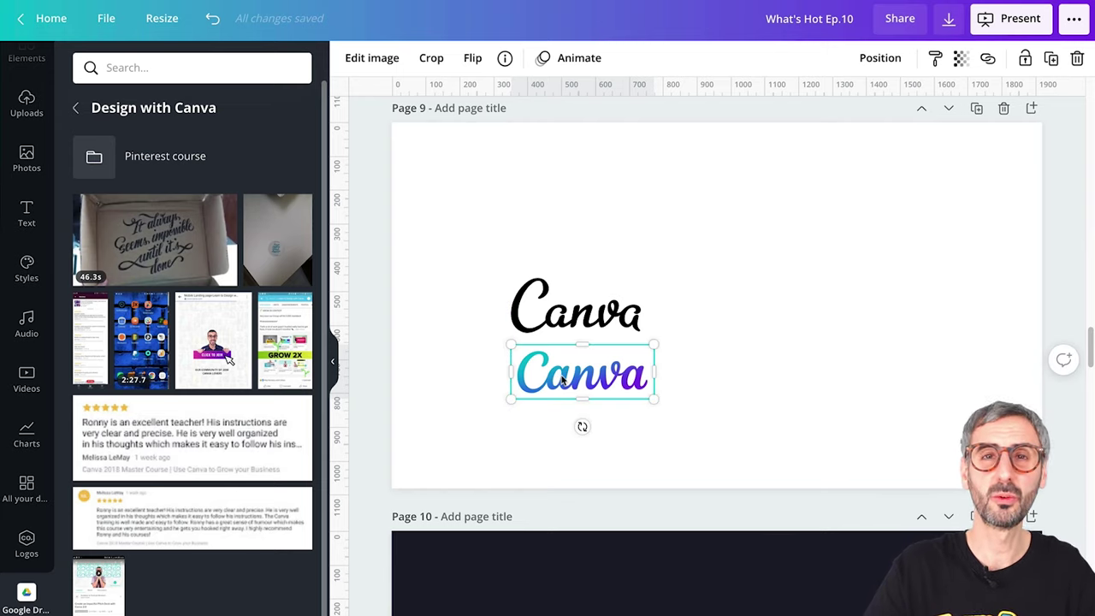
# Select both Canva logos on page 9 and move them together to the middle of the page.
pyautogui.moveTo(530, 190); pyautogui.dragTo(655, 419)
pyautogui.moveTo(603, 364); pyautogui.dragTo(741, 338)
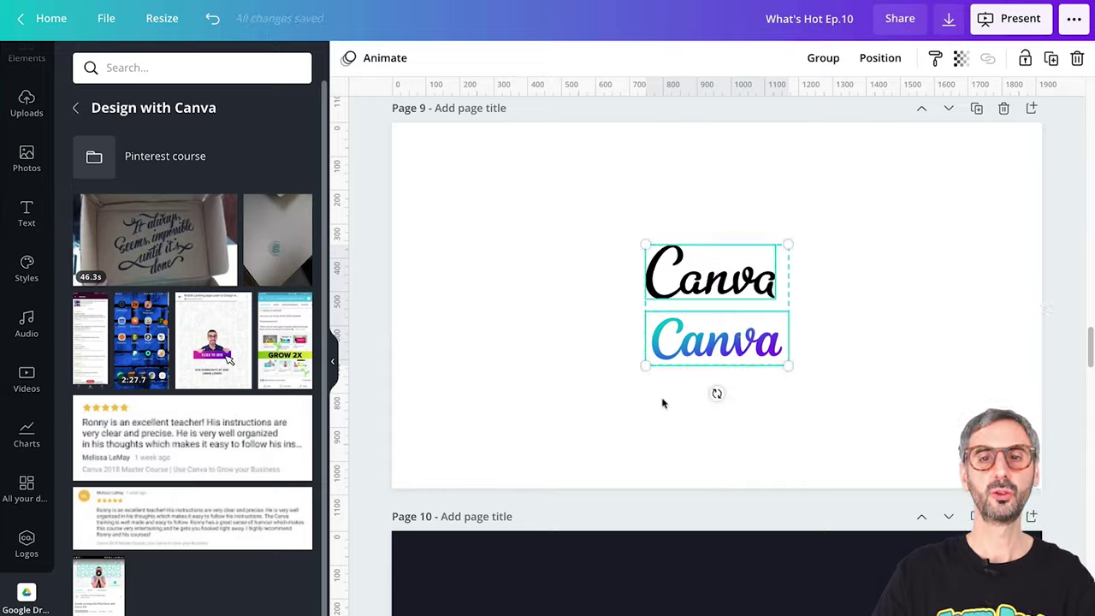
pyautogui.click(662, 401)
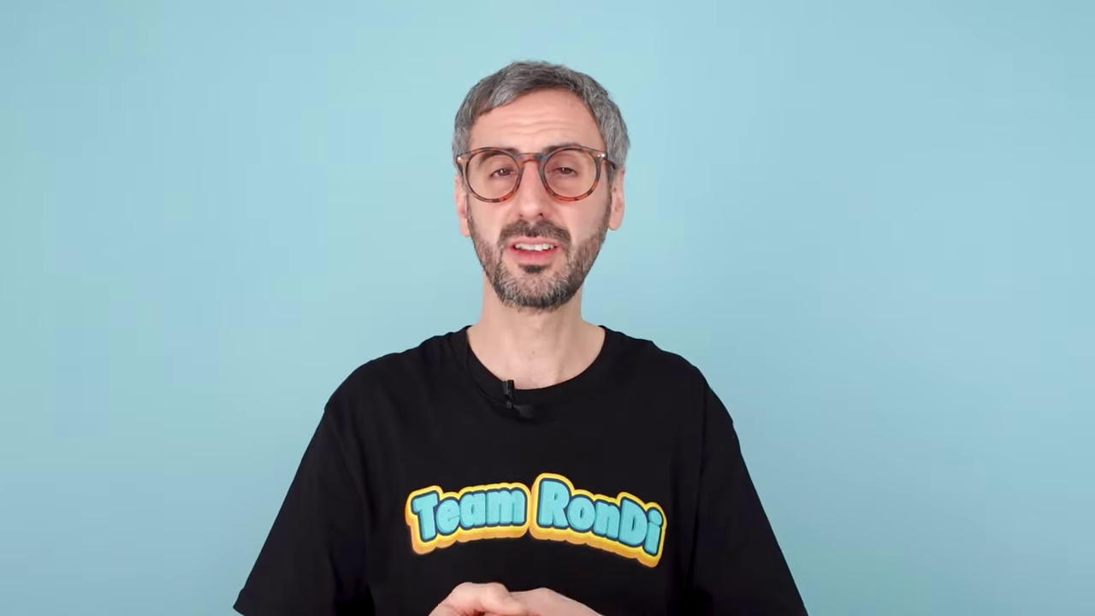
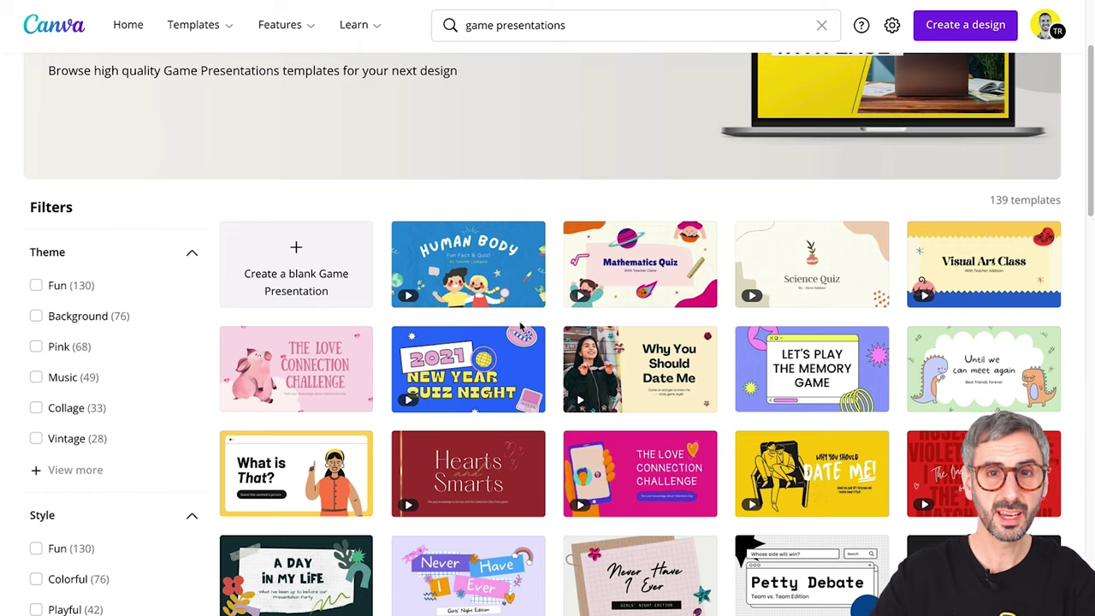
# Preview the Mathematics Quiz template from the game presentations and view its Instruction, Quiz Categories and Basic Quiz slides.
pyautogui.scroll(-1, 551, 384)
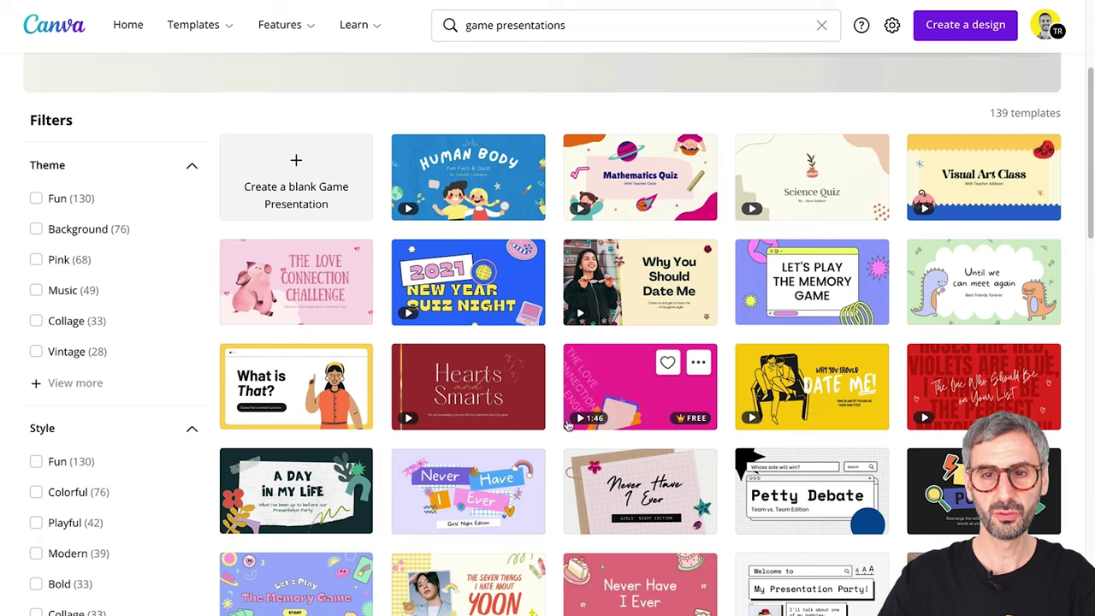
pyautogui.moveTo(680, 210)
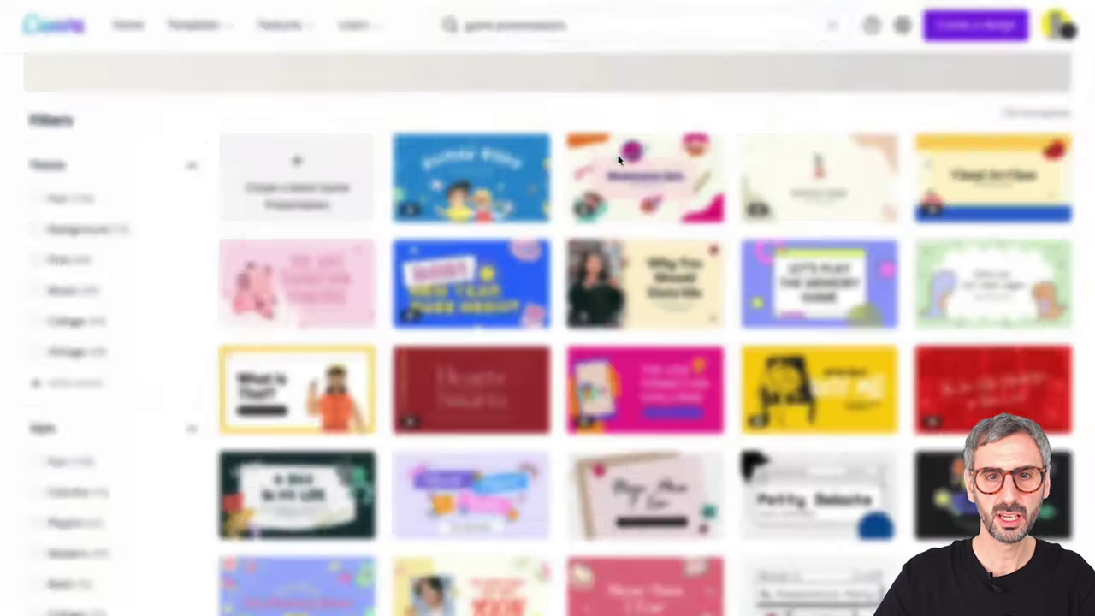
pyautogui.click(619, 159)
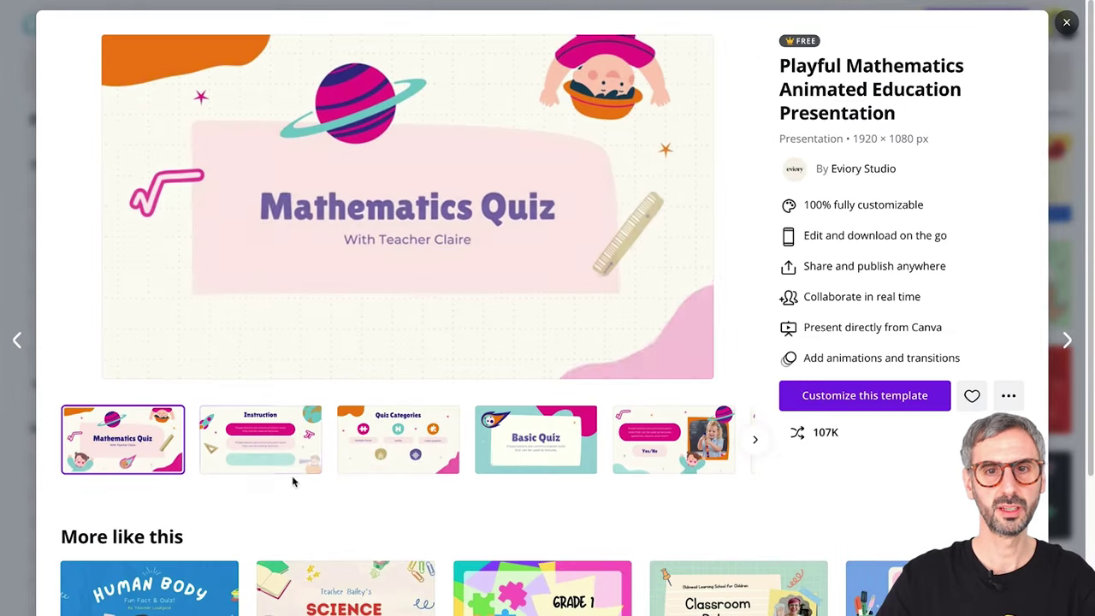
pyautogui.click(270, 457)
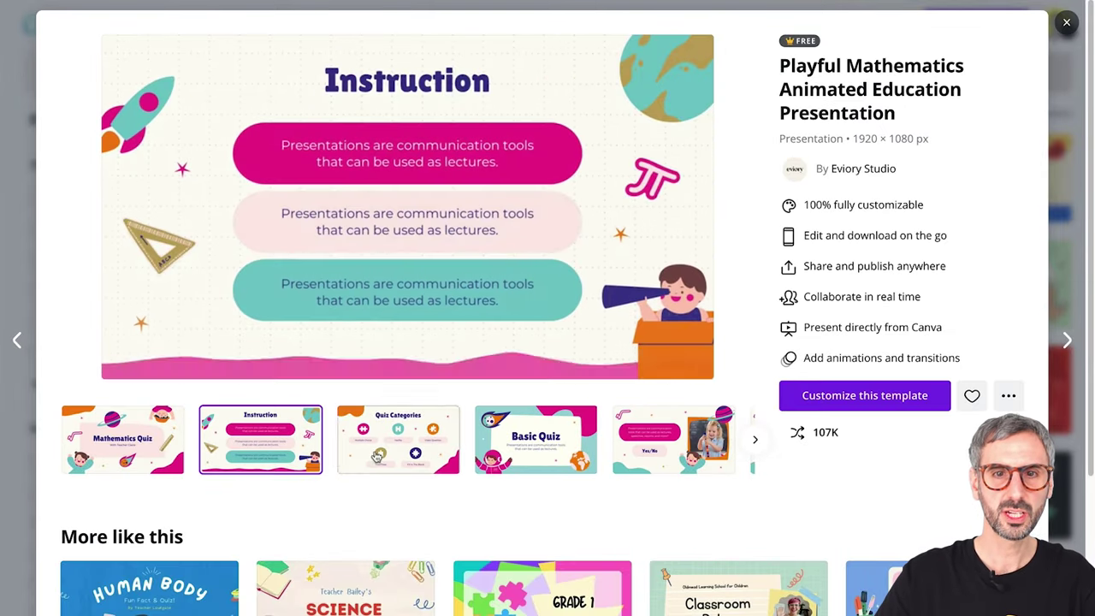
pyautogui.click(382, 458)
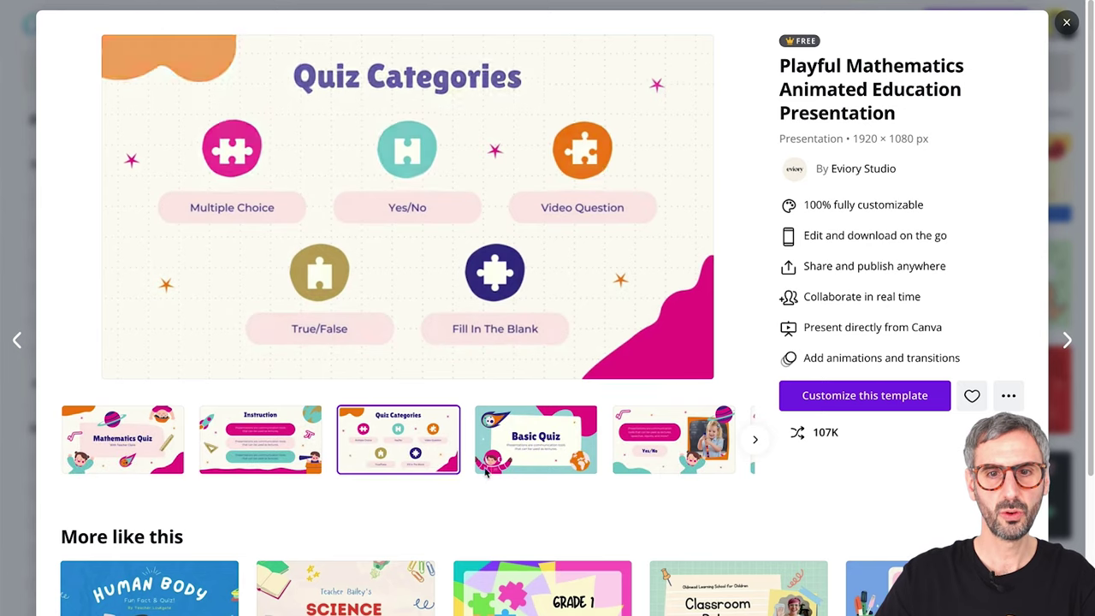
pyautogui.click(535, 440)
# Browse the remaining Mathematics Quiz slides as far as the second Multiple Choice slide, and close the preview.
pyautogui.scroll(-2, 745, 382)
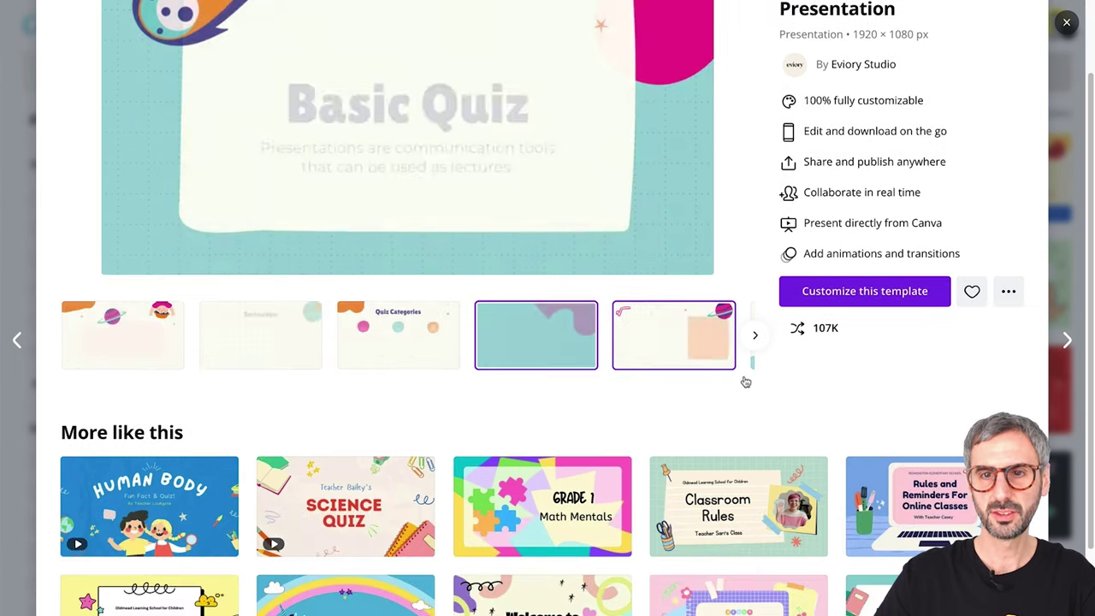
pyautogui.click(754, 335)
pyautogui.scroll(2, 754, 339)
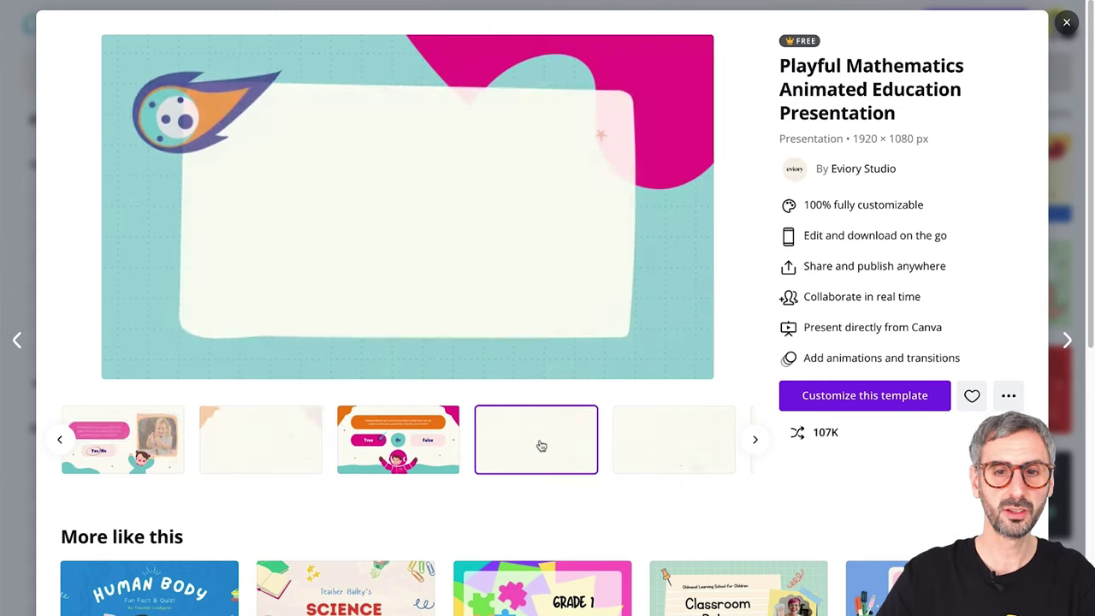
pyautogui.click(755, 438)
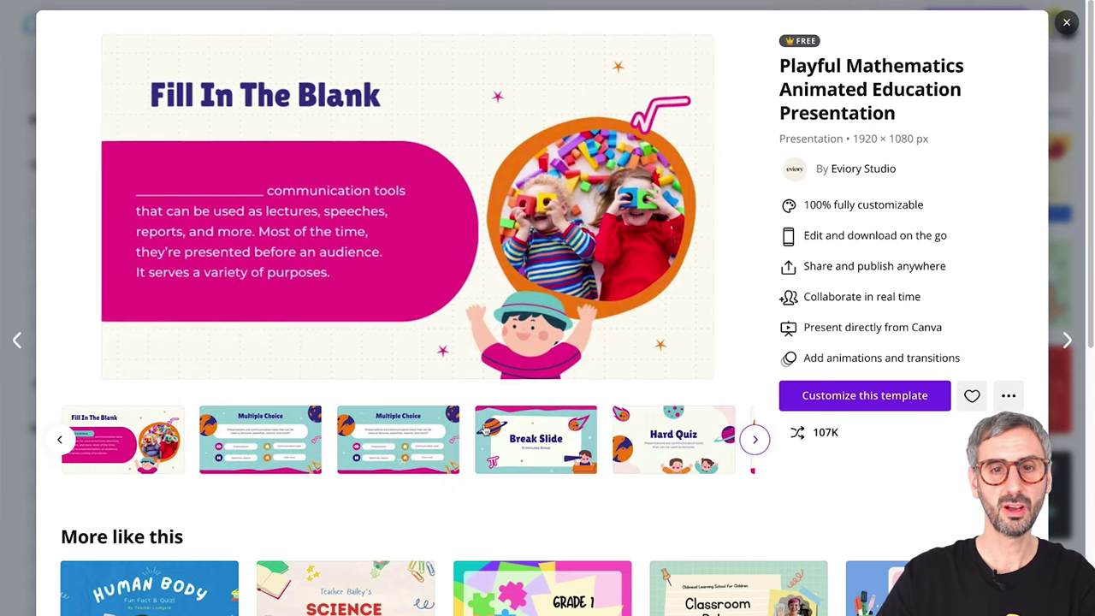
pyautogui.click(373, 452)
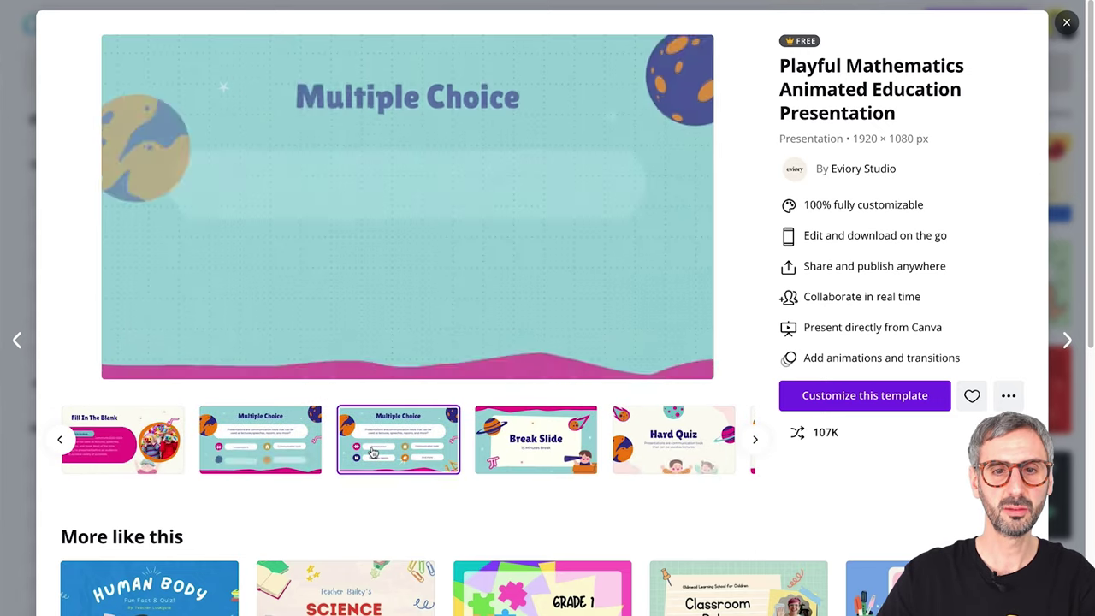
pyautogui.click(1066, 24)
# Find the Never Have I Ever Girls' Night Edition template and view its slides from the cover through Rule #1.
pyautogui.scroll(-1, 425, 430)
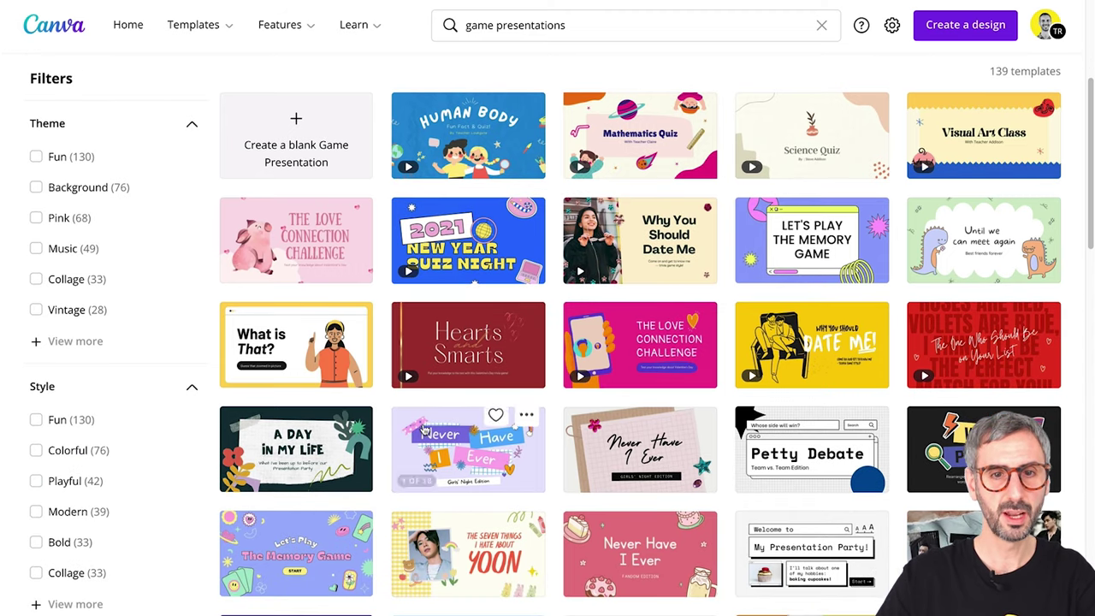
pyautogui.scroll(-2, 315, 344)
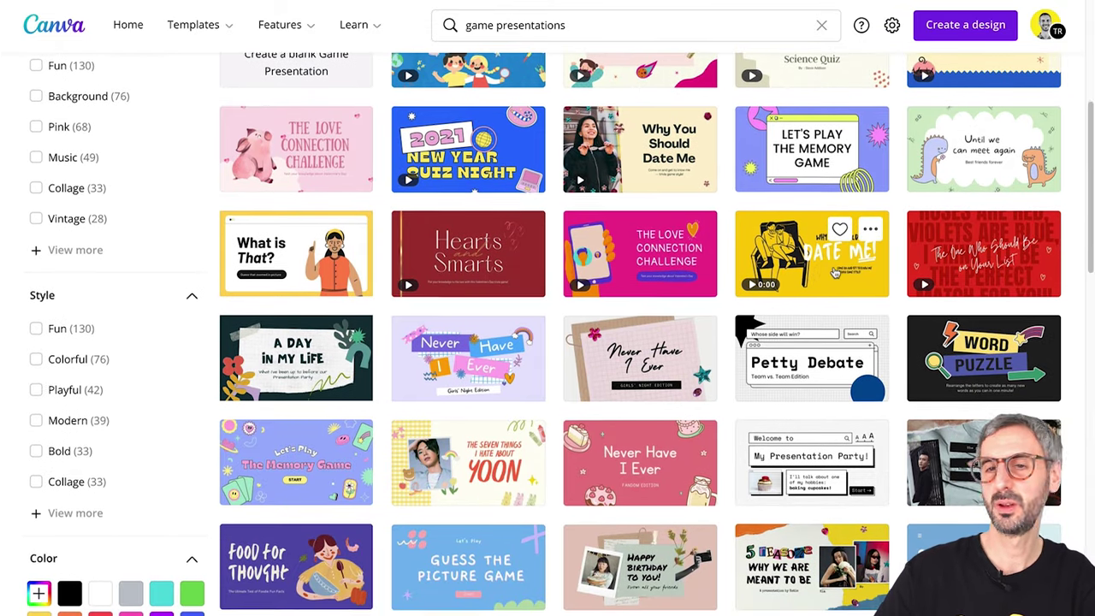
pyautogui.scroll(-2, 472, 343)
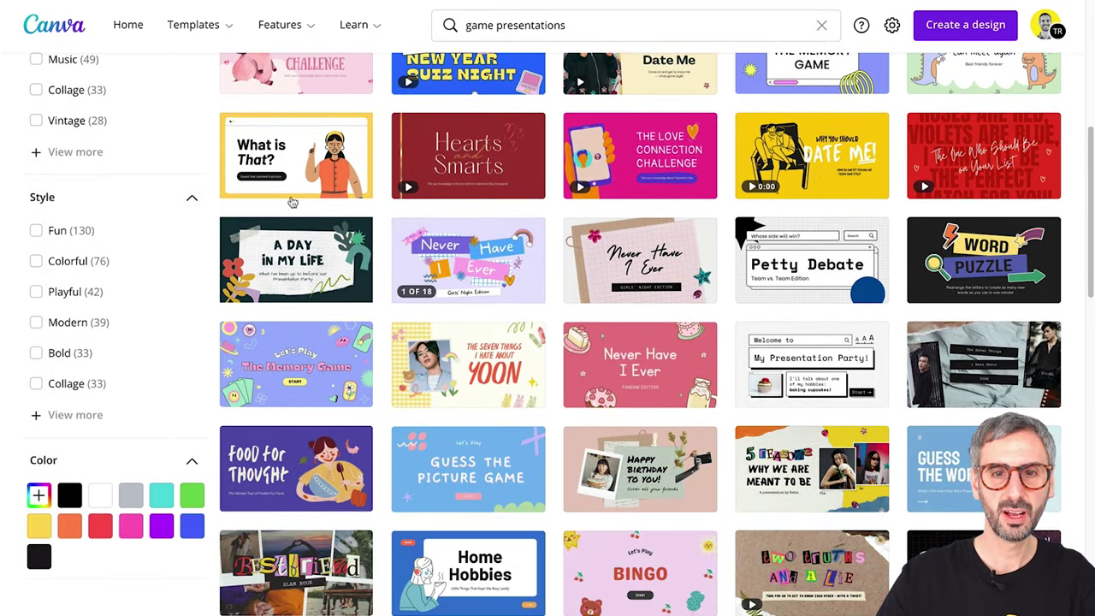
pyautogui.click(455, 270)
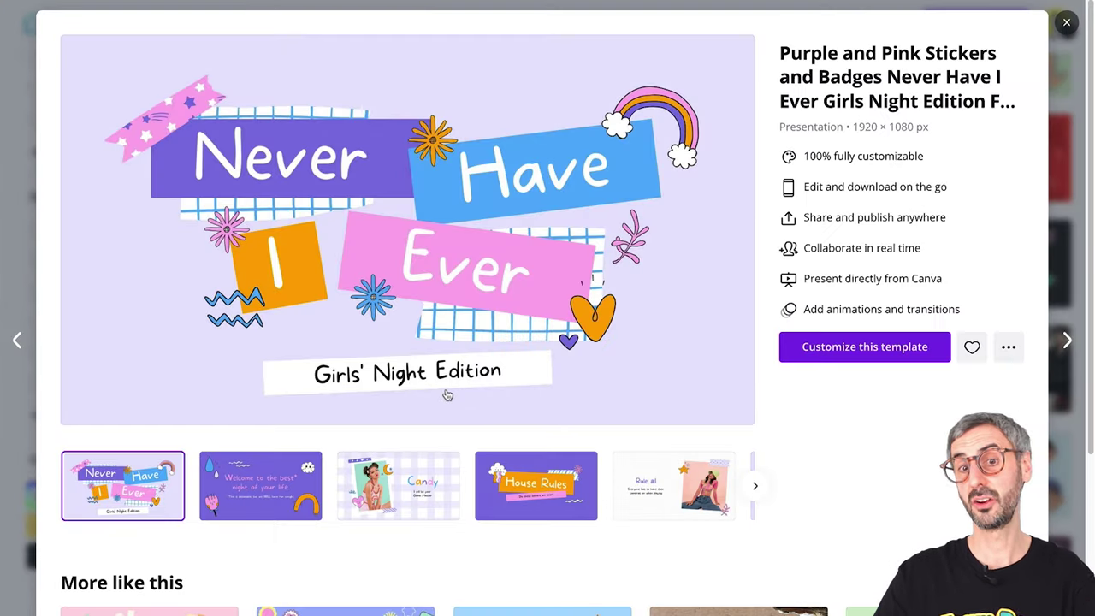
pyautogui.click(257, 495)
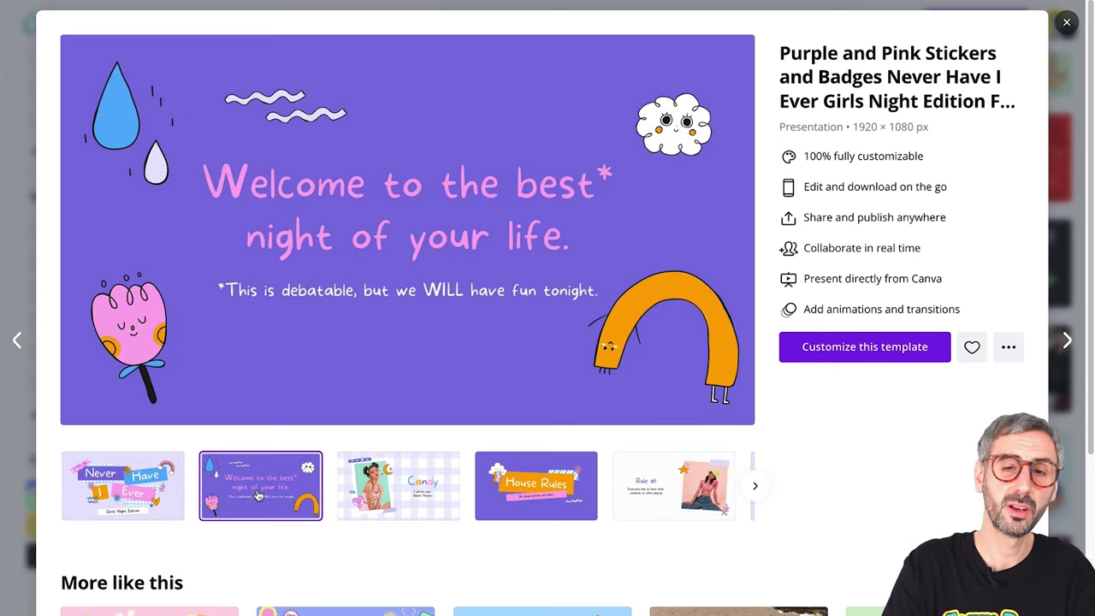
pyautogui.click(381, 504)
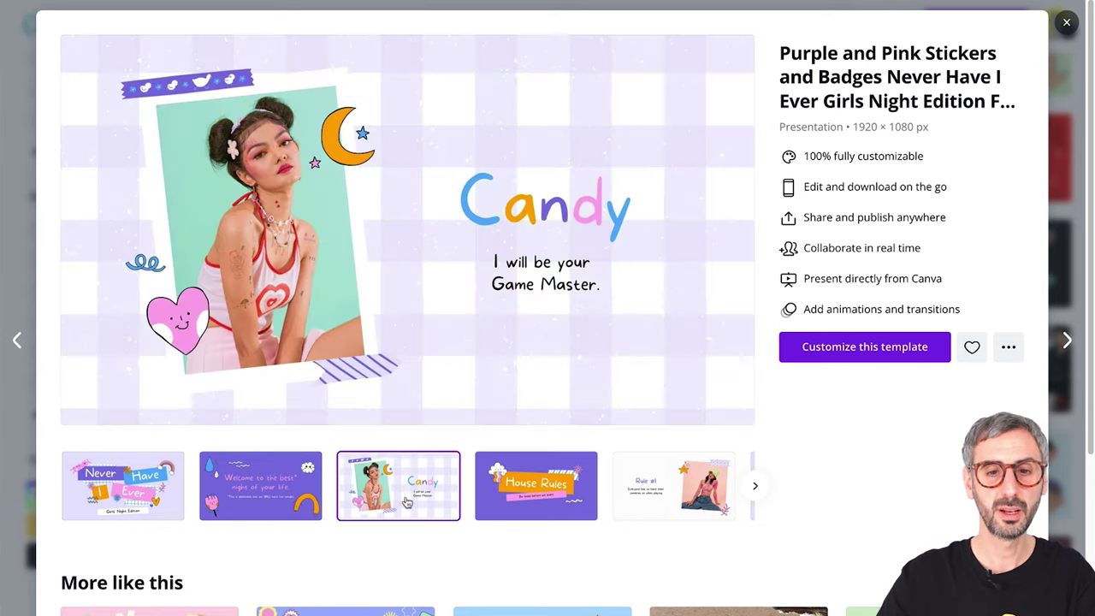
pyautogui.click(524, 511)
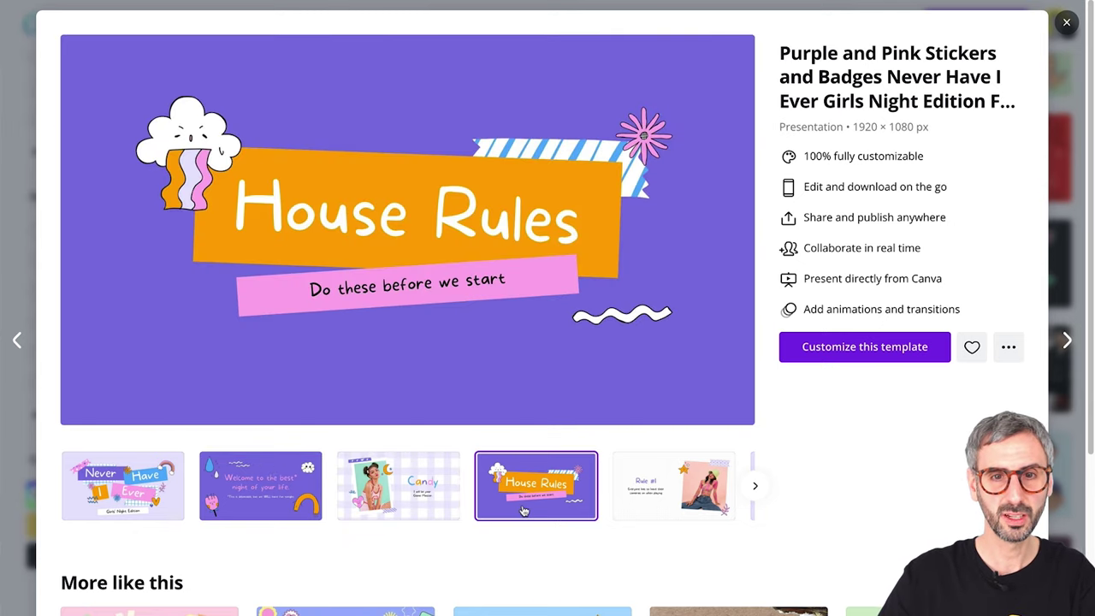
pyautogui.click(667, 494)
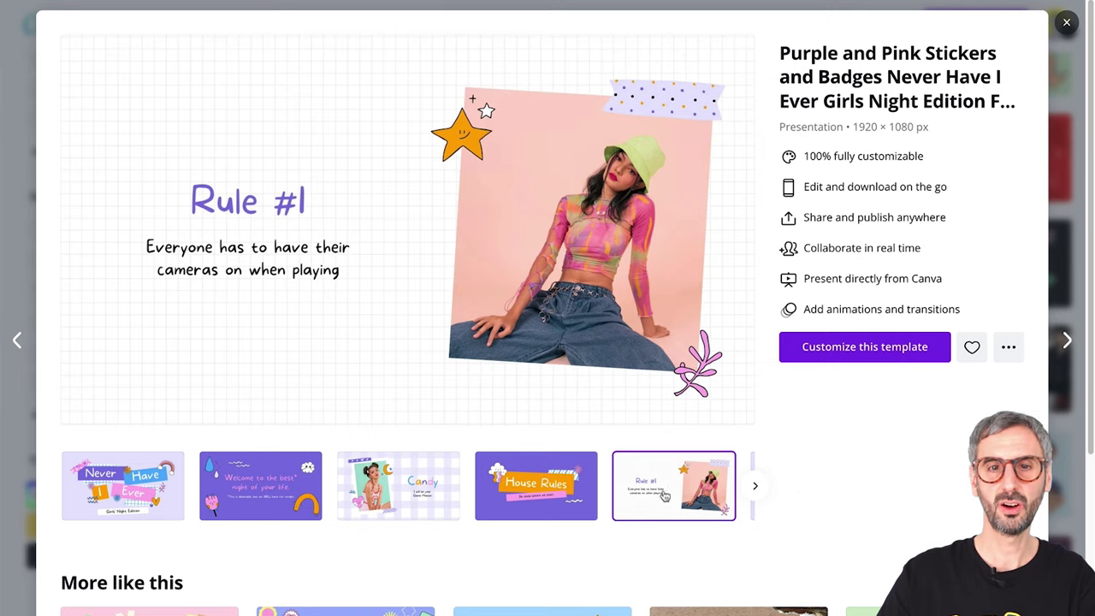
# View the template's Rule #2 and How we'll play slides, and look over the similar templates.
pyautogui.click(755, 485)
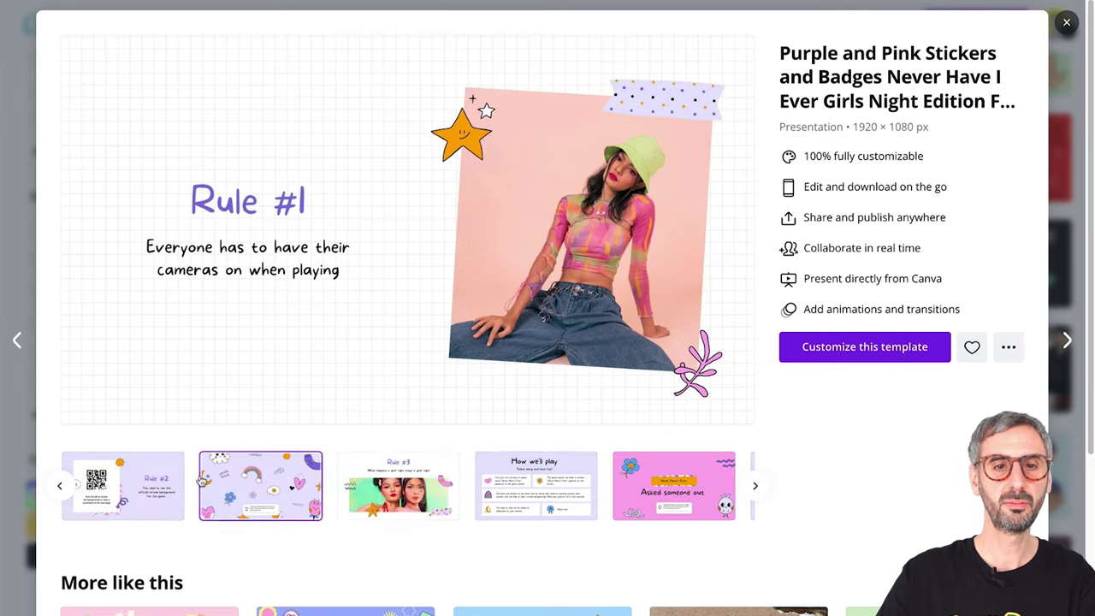
pyautogui.click(145, 508)
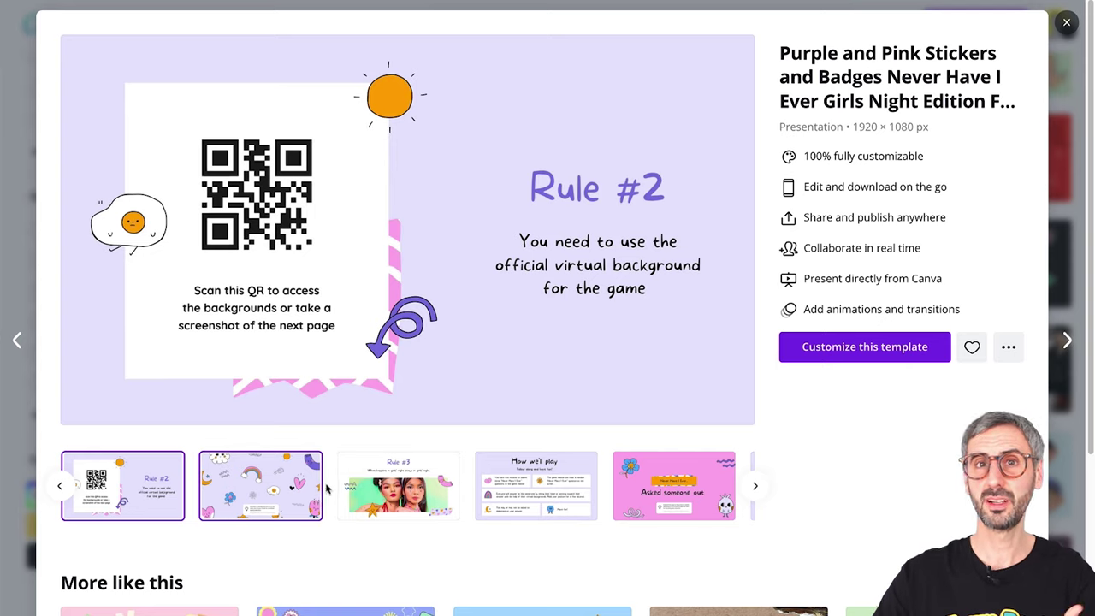
pyautogui.click(519, 499)
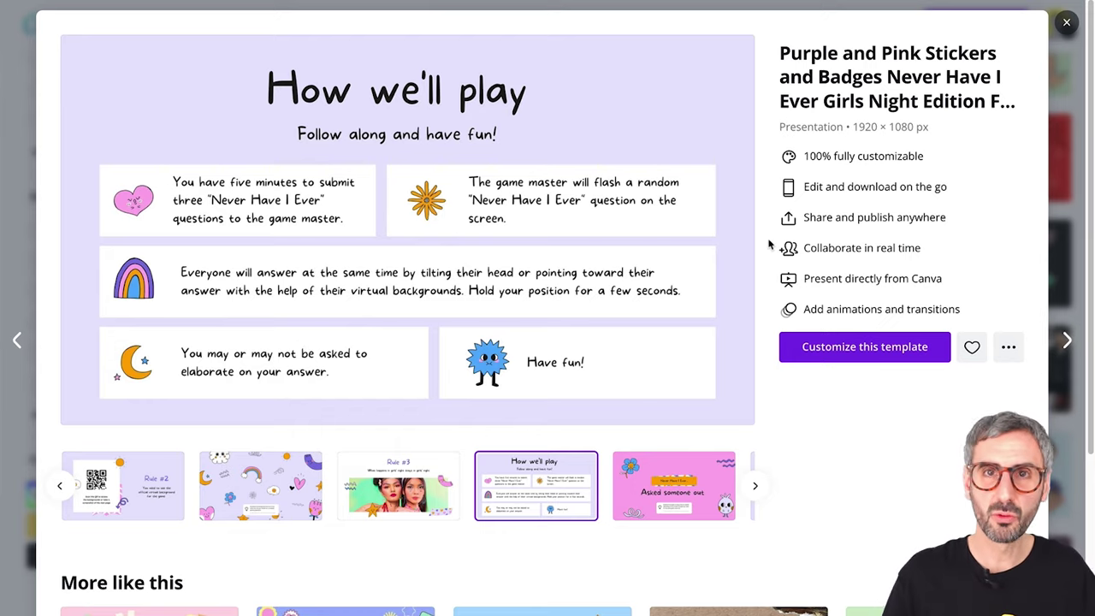
pyautogui.scroll(-5, 958, 298)
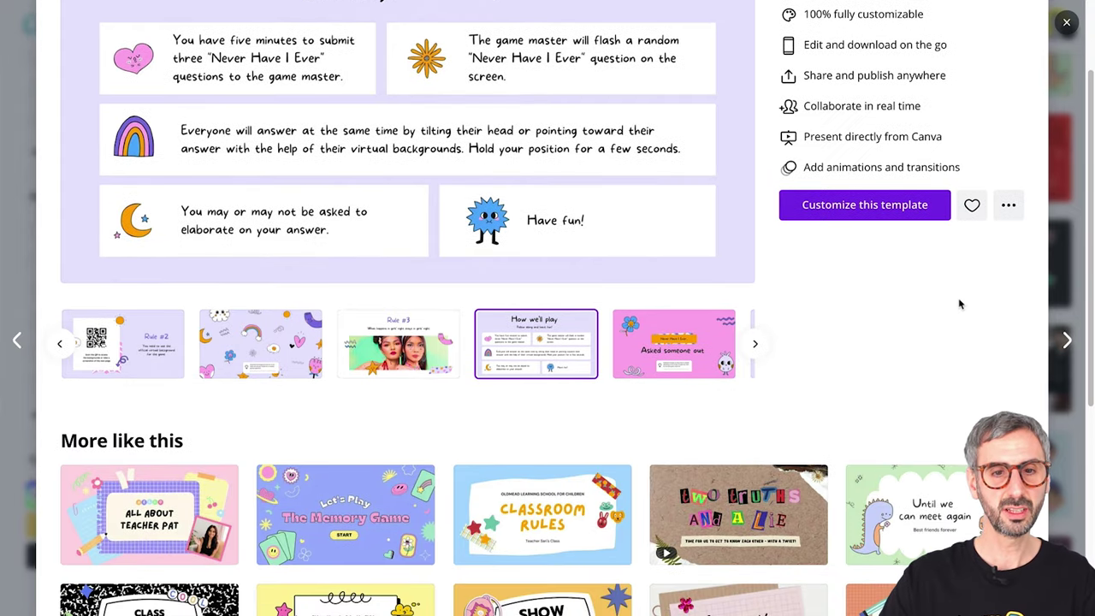
# Look over the templates similar to Never Have I Ever, and close the template preview.
pyautogui.scroll(-5, 451, 438)
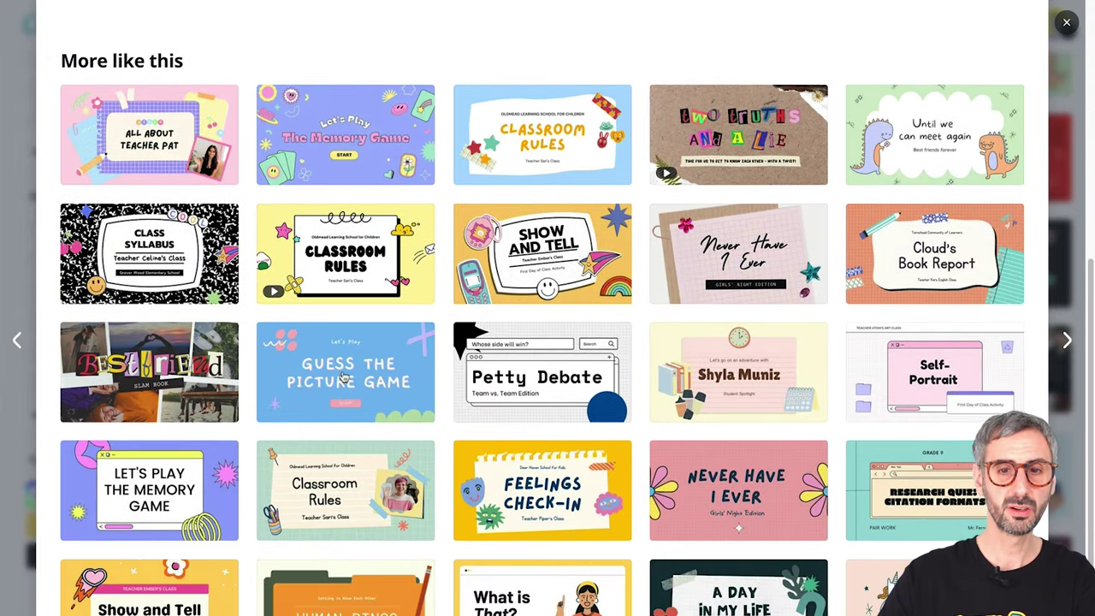
pyautogui.scroll(2, 548, 308)
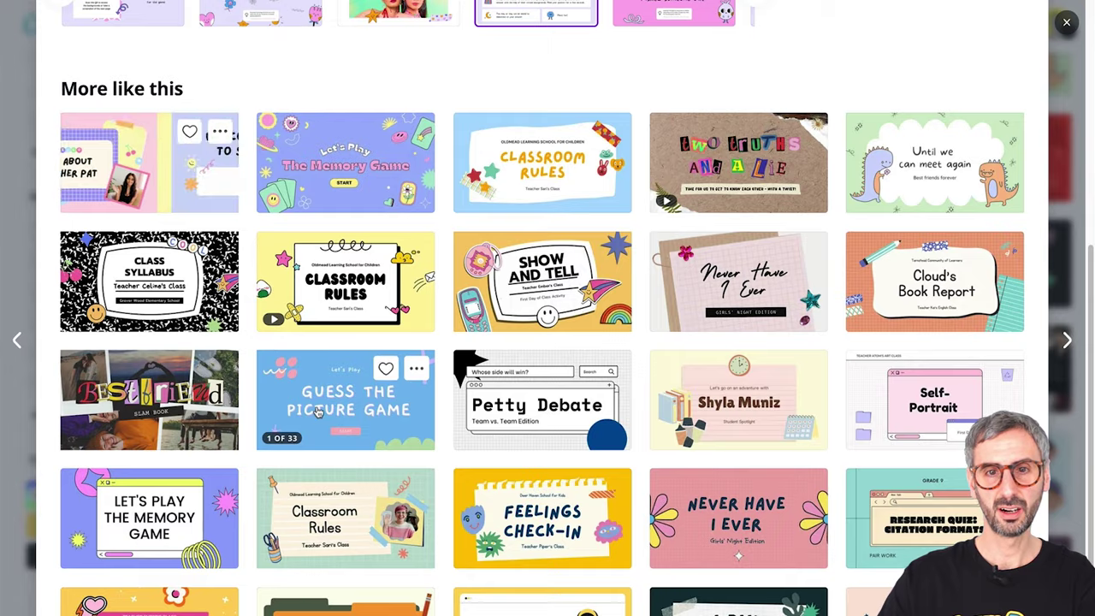
pyautogui.scroll(-3, 548, 307)
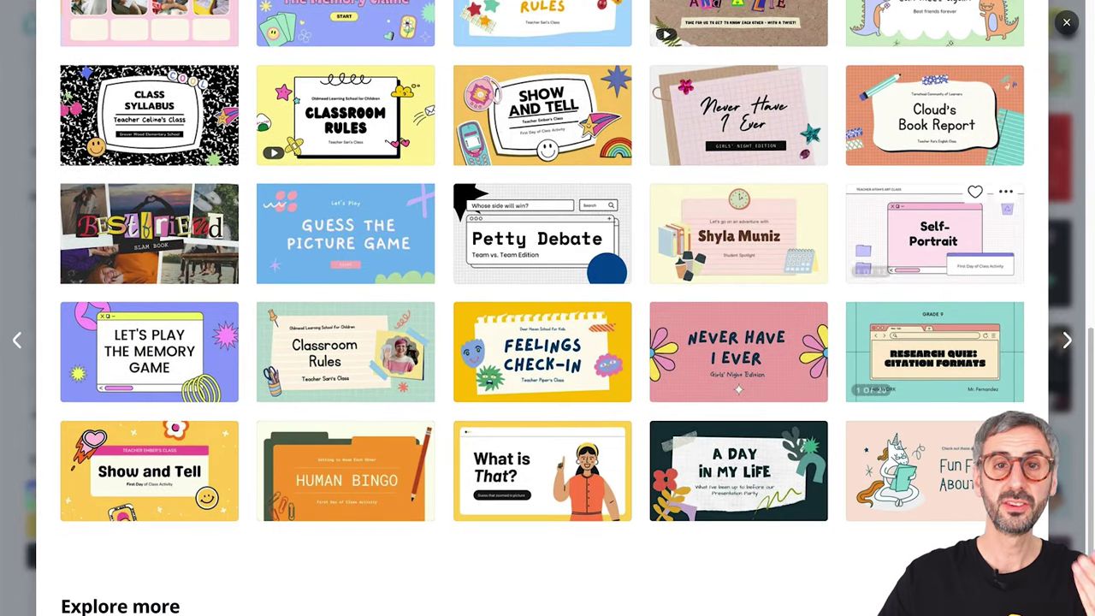
pyautogui.click(1067, 24)
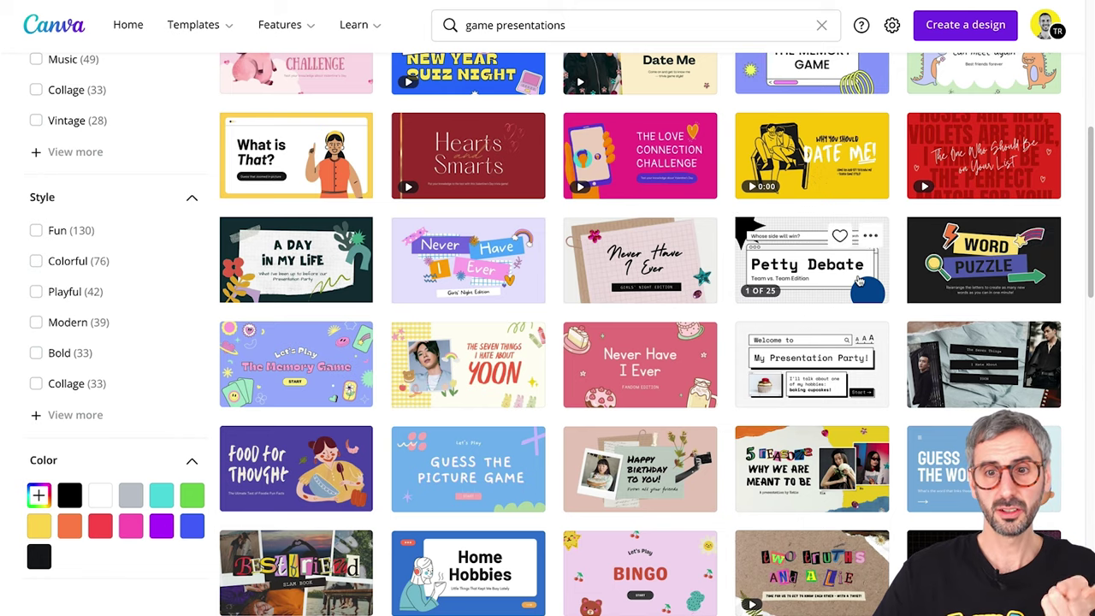
# Find the Pink Stickers and Badges Chess Game Fun Presentation among the game presentations and open it for customizing.
pyautogui.scroll(-4, 862, 282)
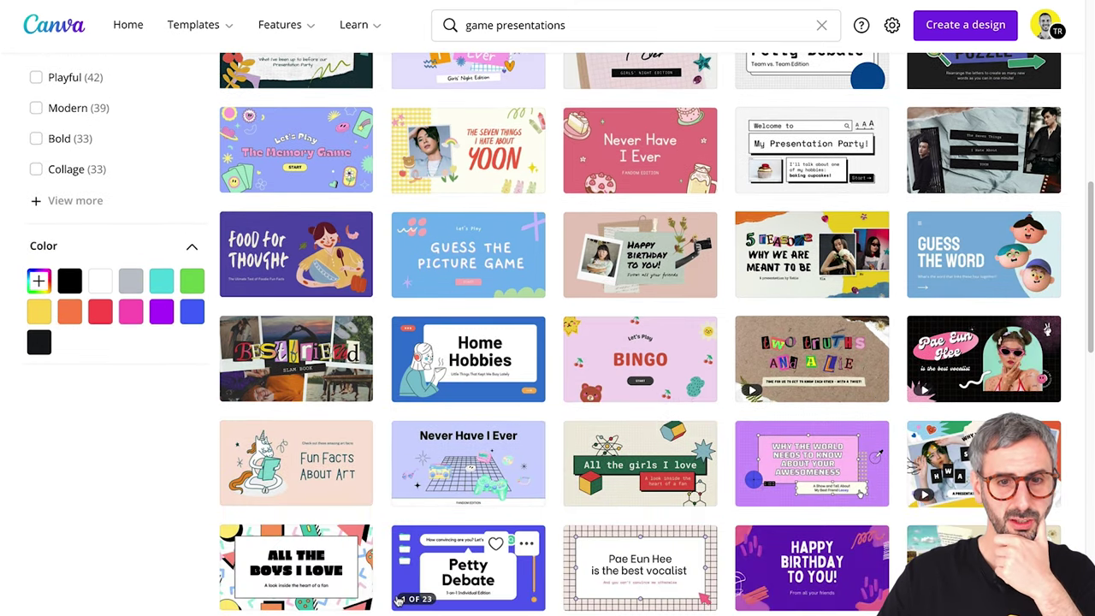
pyautogui.scroll(-8, 460, 596)
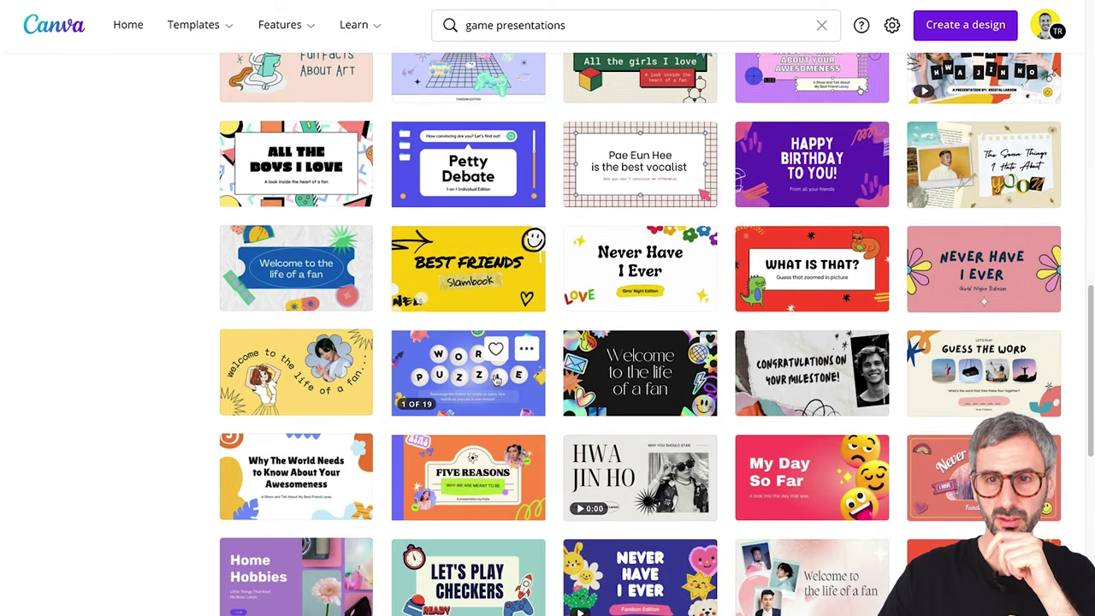
pyautogui.scroll(-9, 496, 376)
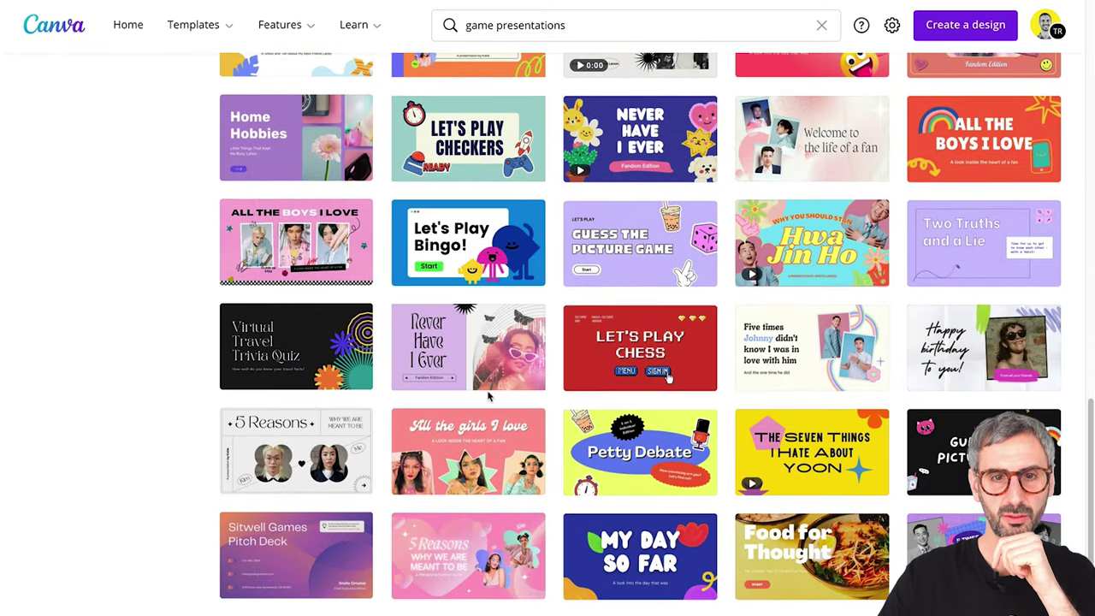
pyautogui.scroll(-4, 488, 395)
pyautogui.scroll(-7, 491, 402)
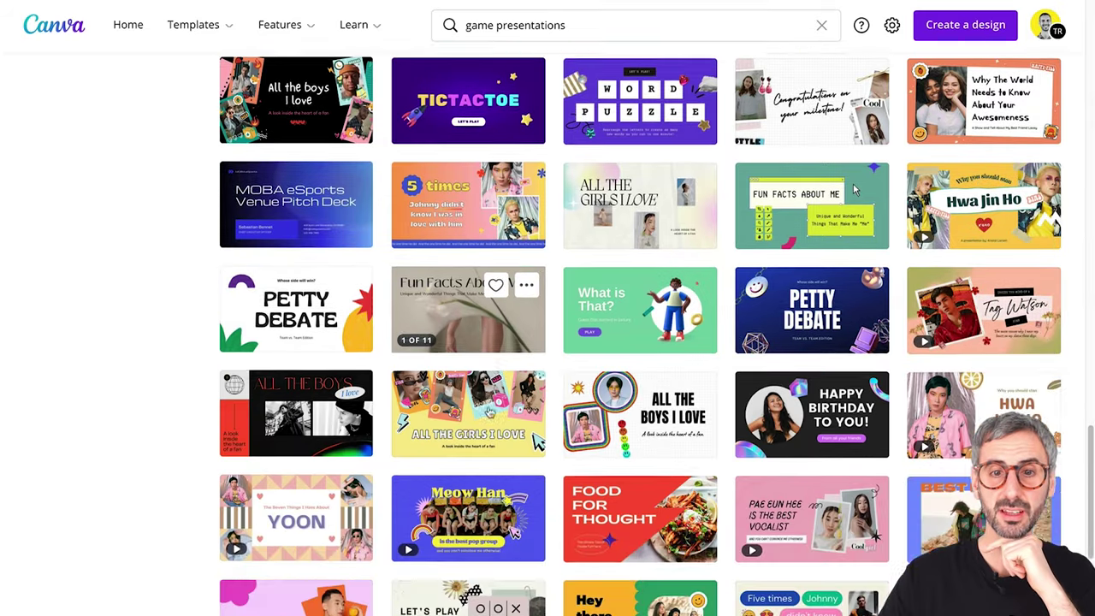
pyautogui.scroll(-12, 536, 441)
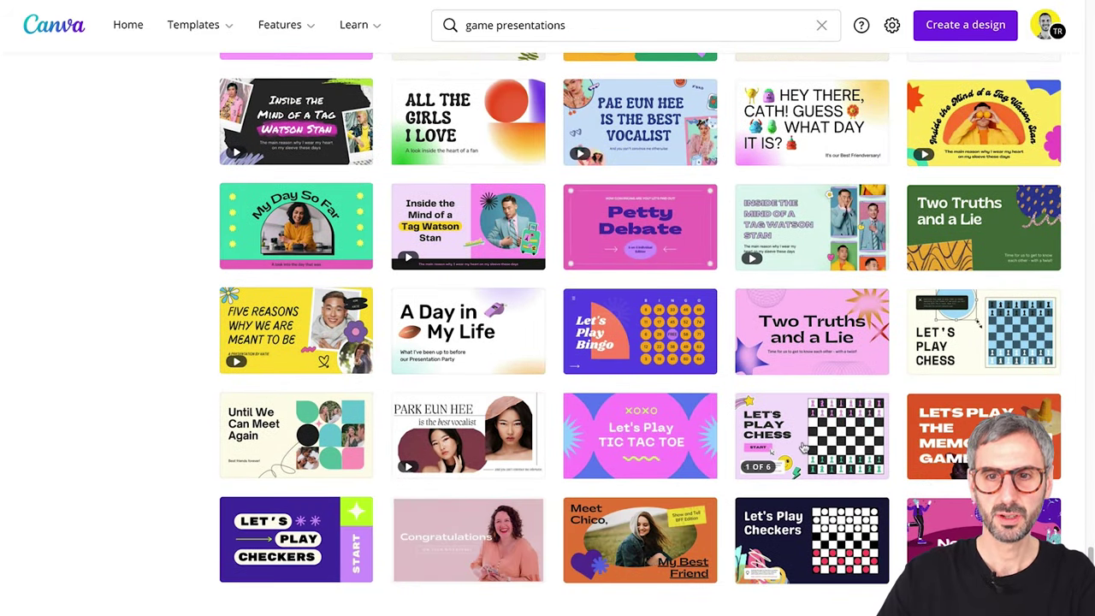
pyautogui.click(802, 447)
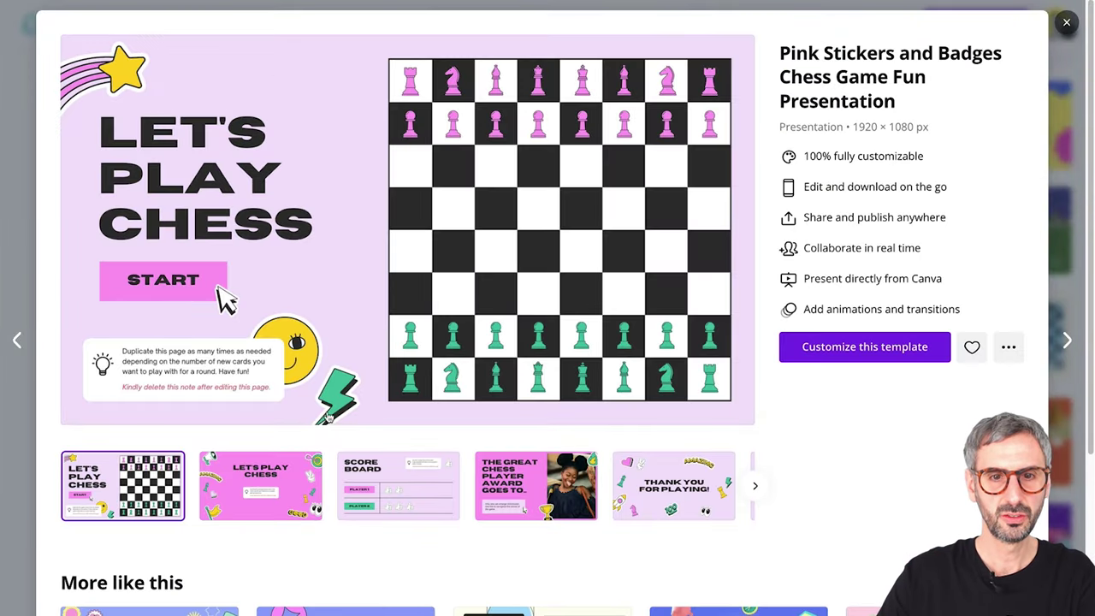
pyautogui.click(822, 350)
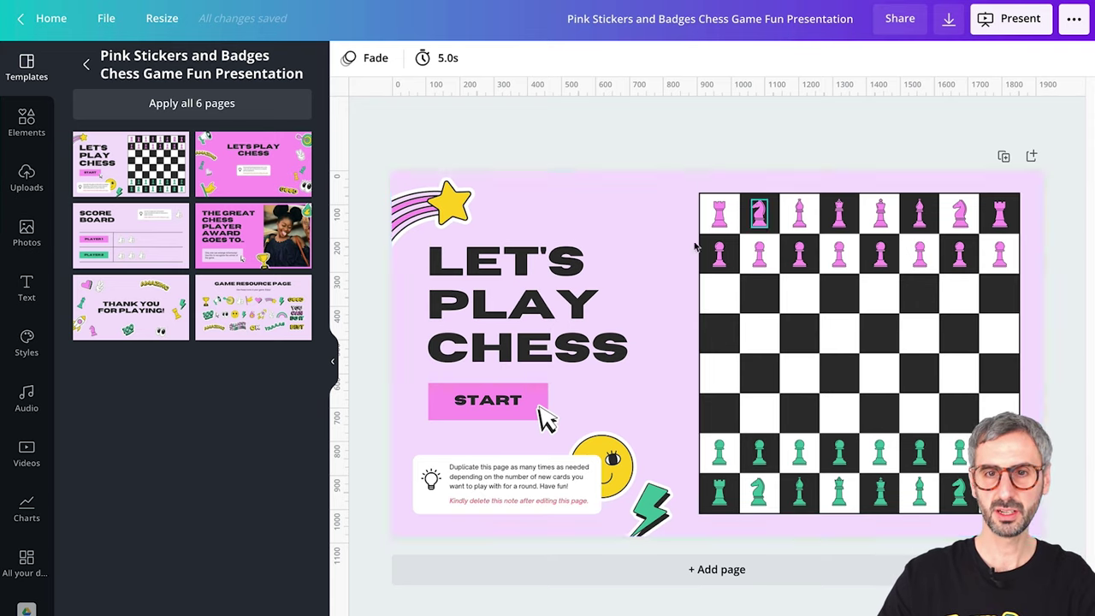
# Move the pink pawn in the first column and the green pawn in the second column one square forward each.
pyautogui.moveTo(720, 255); pyautogui.dragTo(757, 293)
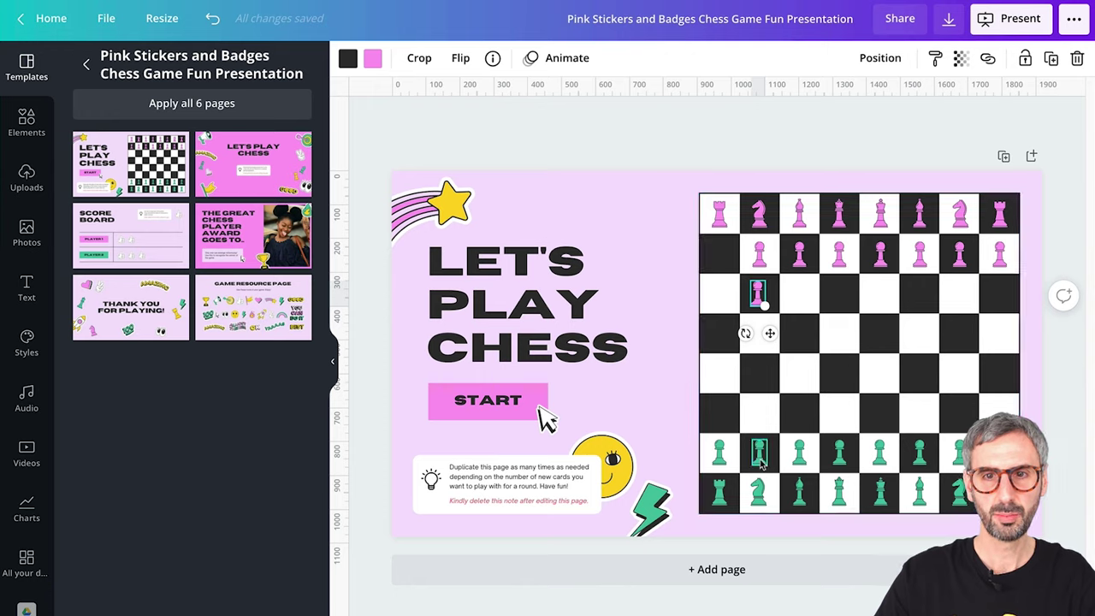
pyautogui.moveTo(758, 452); pyautogui.dragTo(767, 425)
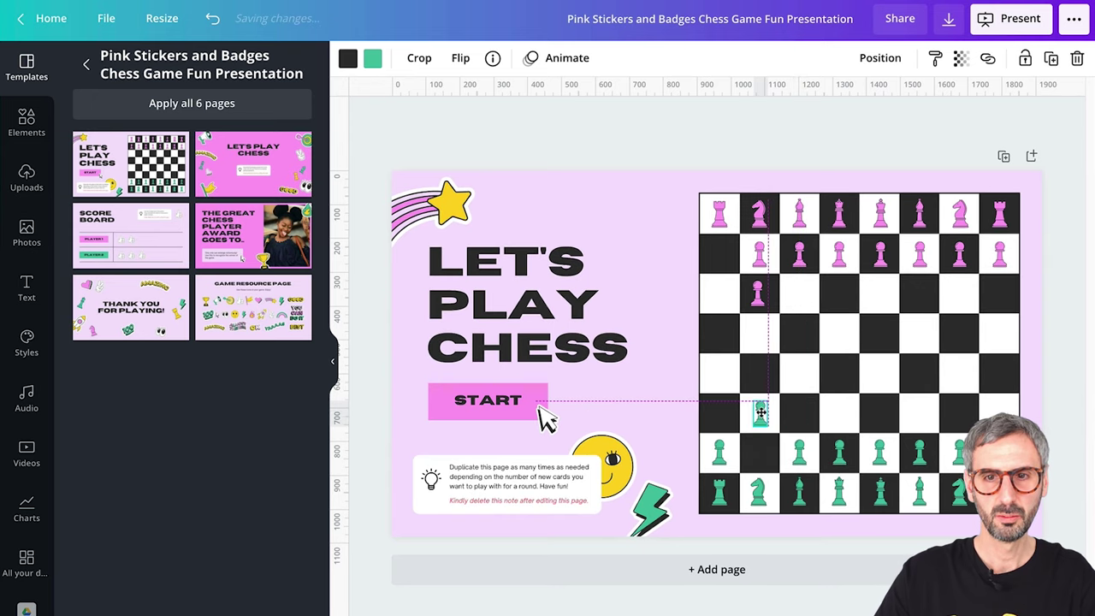
pyautogui.click(759, 291)
pyautogui.moveTo(759, 291); pyautogui.dragTo(721, 297)
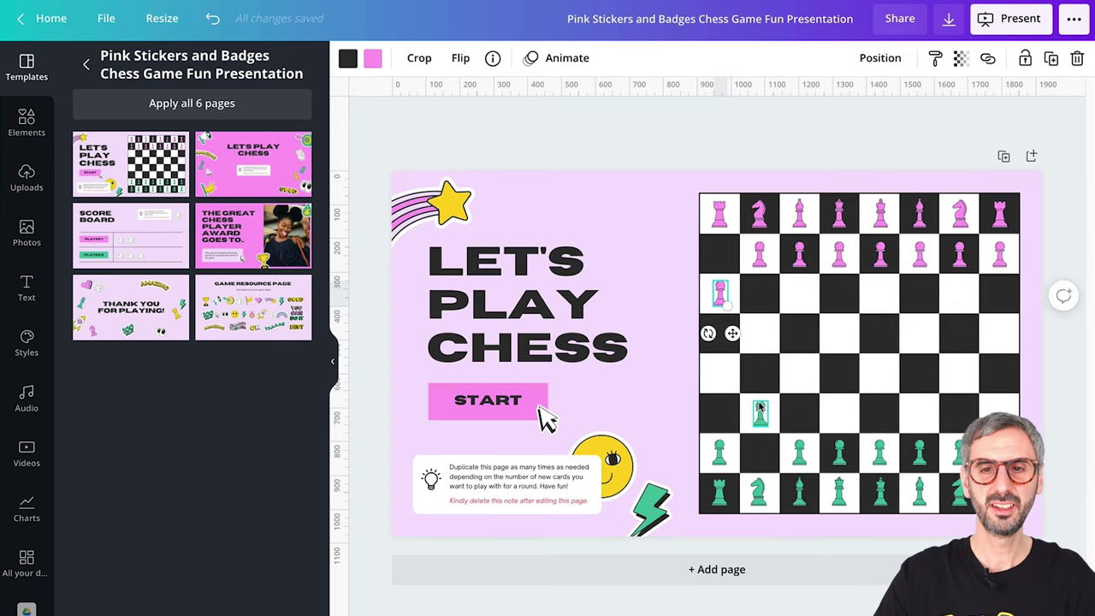
# Advance the moved green and pink pawns one more square each, and capture the pink pawn with the green one, deleting the captured piece.
pyautogui.moveTo(761, 418); pyautogui.dragTo(760, 371)
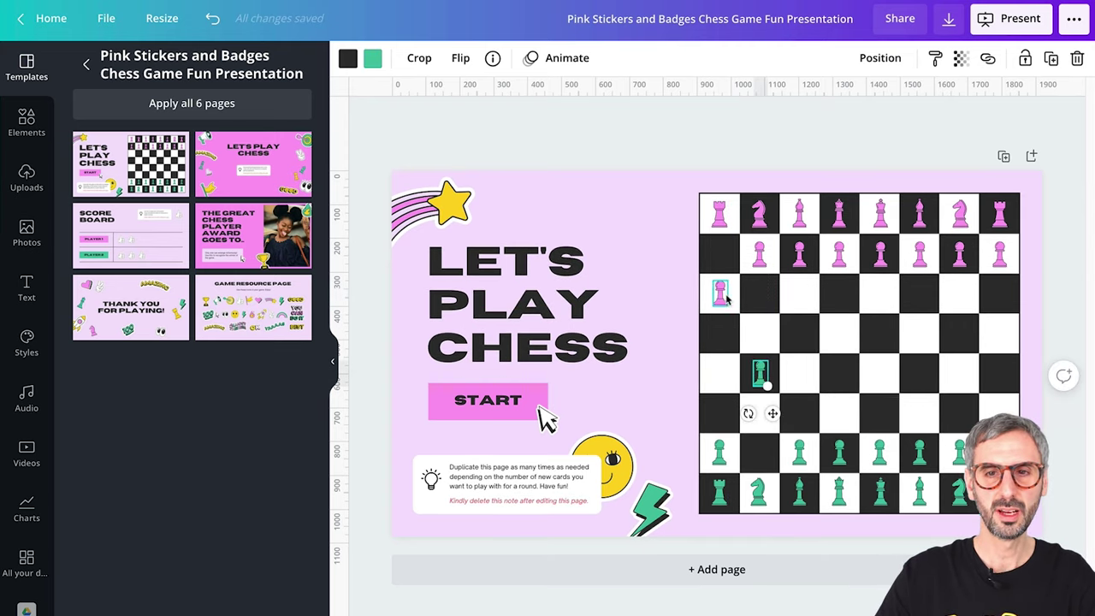
pyautogui.moveTo(721, 295); pyautogui.dragTo(718, 332)
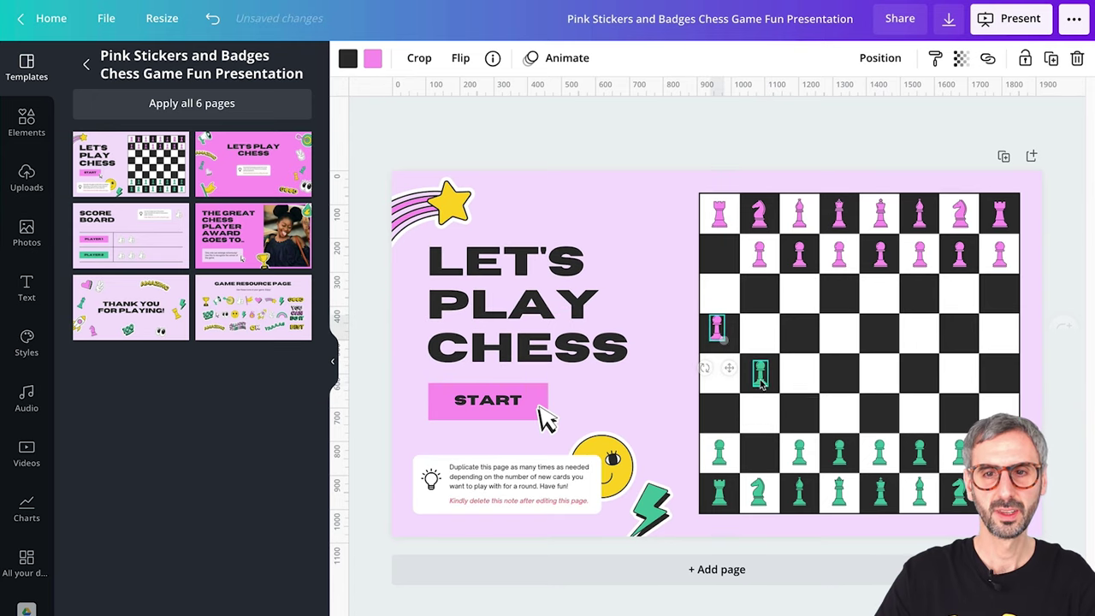
pyautogui.moveTo(765, 383); pyautogui.dragTo(729, 338)
pyautogui.press('Delete')
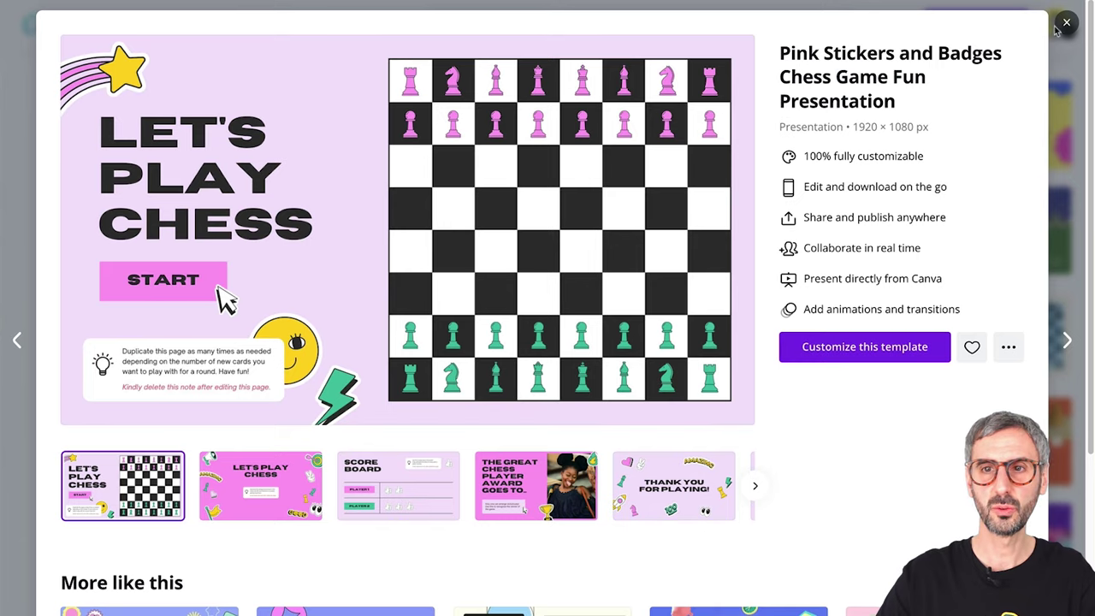
# Close the chess template preview and search the templates for "zoom background".
pyautogui.click(1066, 23)
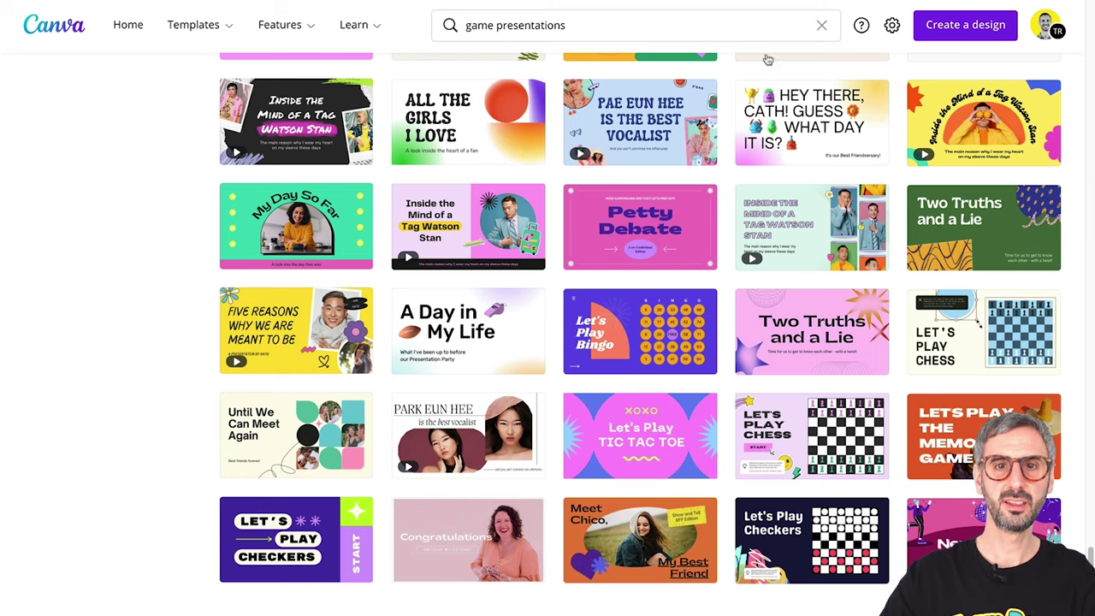
pyautogui.click(603, 28)
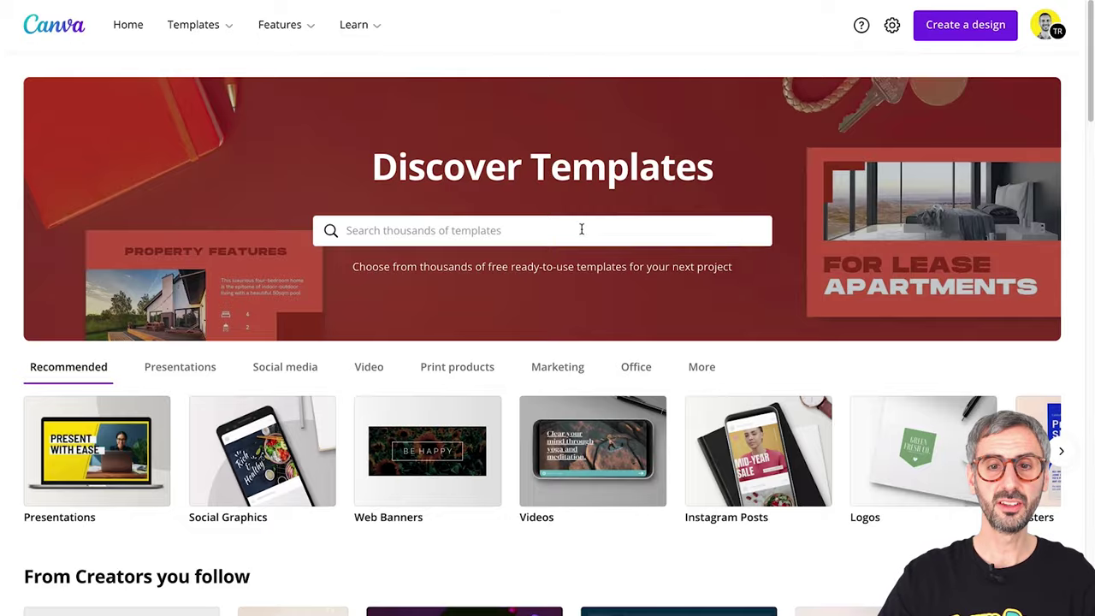
pyautogui.click(588, 230)
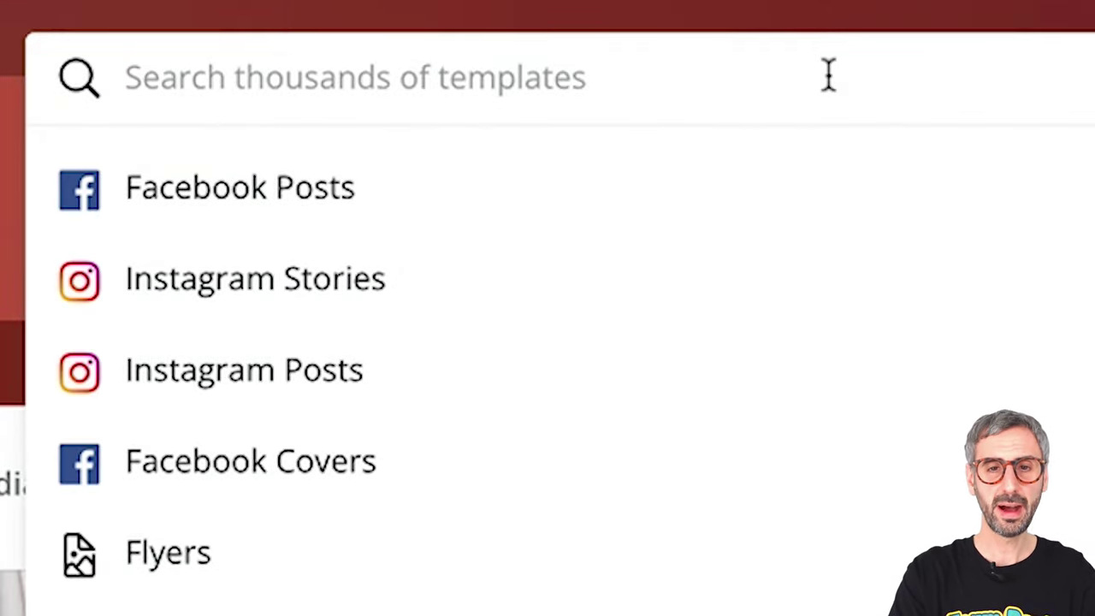
pyautogui.write('wo')
pyautogui.press('BackSpace')
pyautogui.press('BackSpace')
pyautogui.write('zoom ')
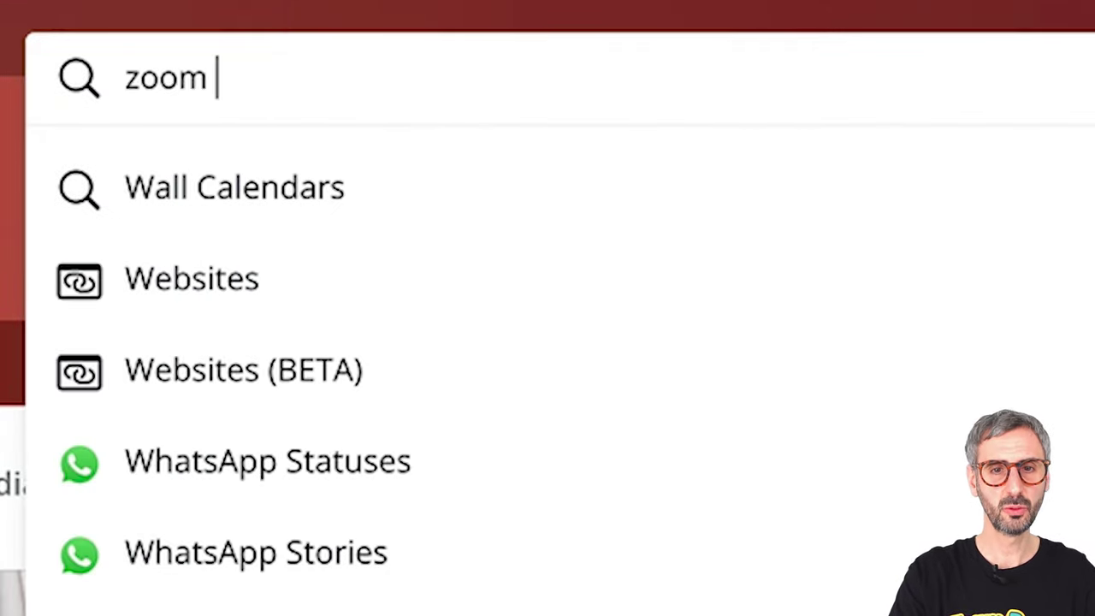
pyautogui.write('background')
pyautogui.press('Return')
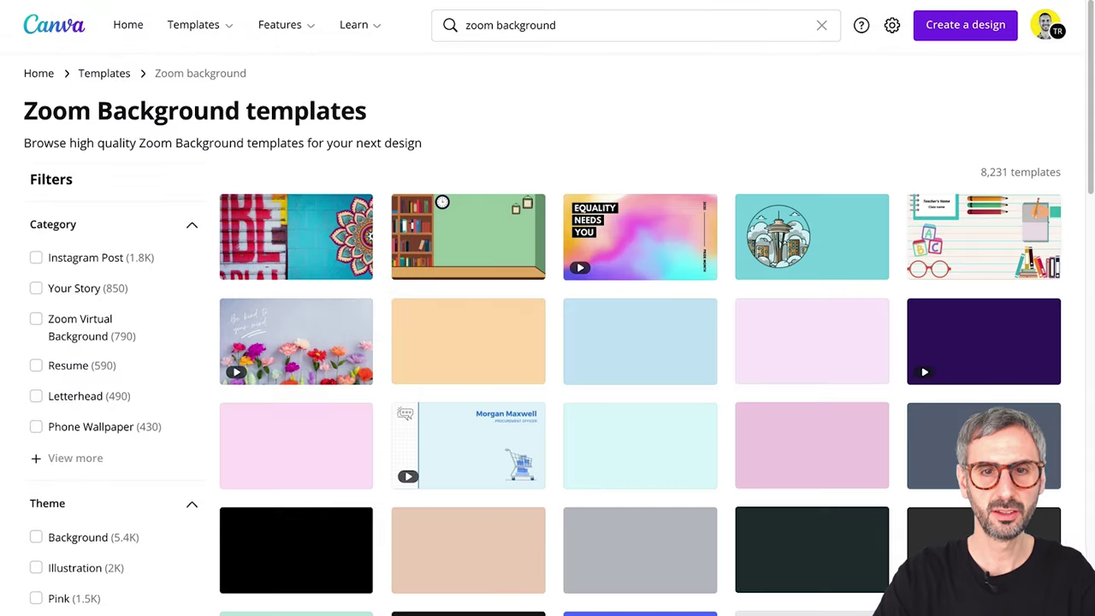
# Browse the Zoom background results and open the Gradient Equality & Pride Zoom Background template for customizing.
pyautogui.scroll(-4, 598, 248)
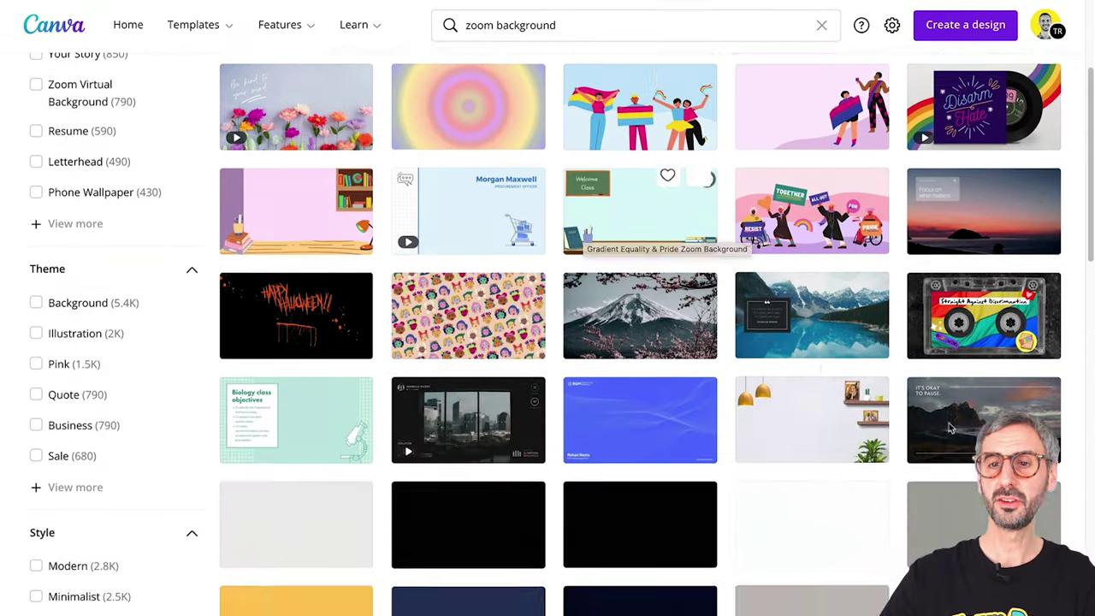
pyautogui.scroll(-3, 983, 436)
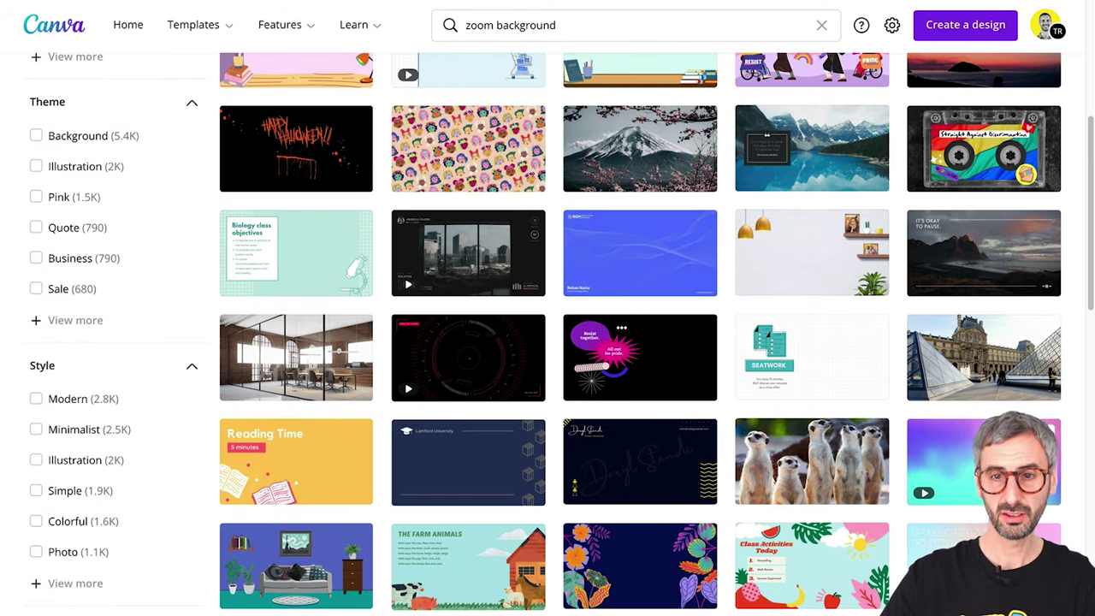
pyautogui.scroll(6, 547, 342)
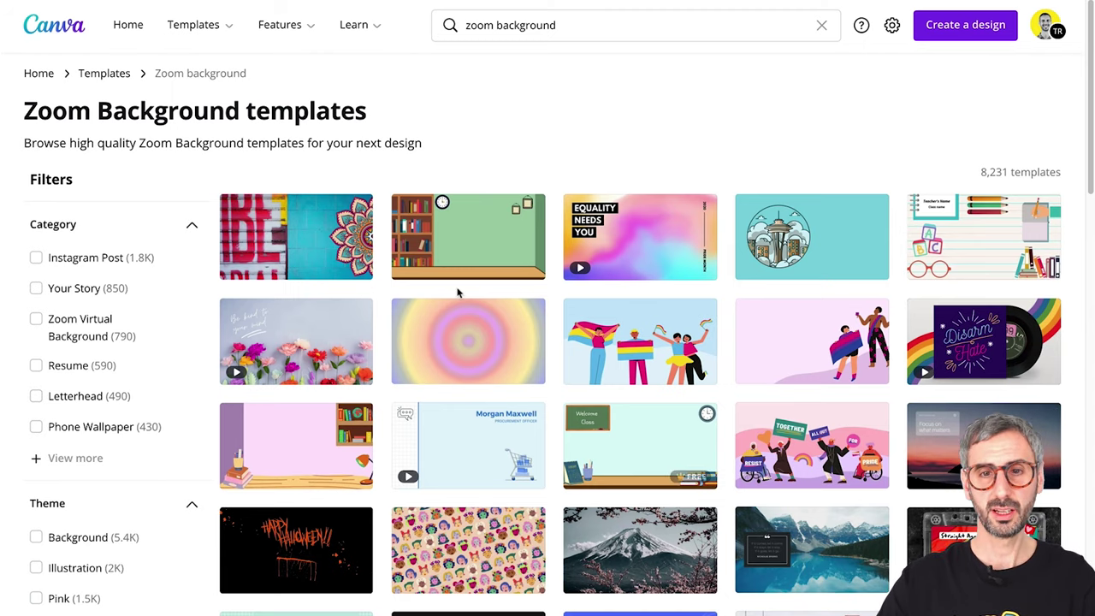
pyautogui.scroll(-2, 641, 428)
pyautogui.scroll(2, 647, 229)
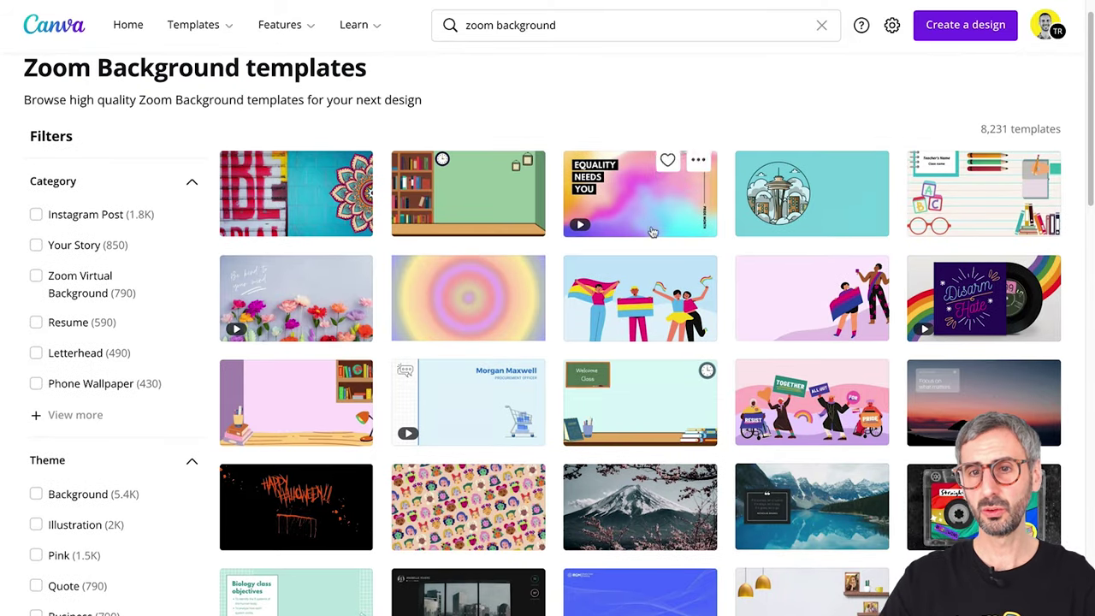
pyautogui.scroll(1, 557, 238)
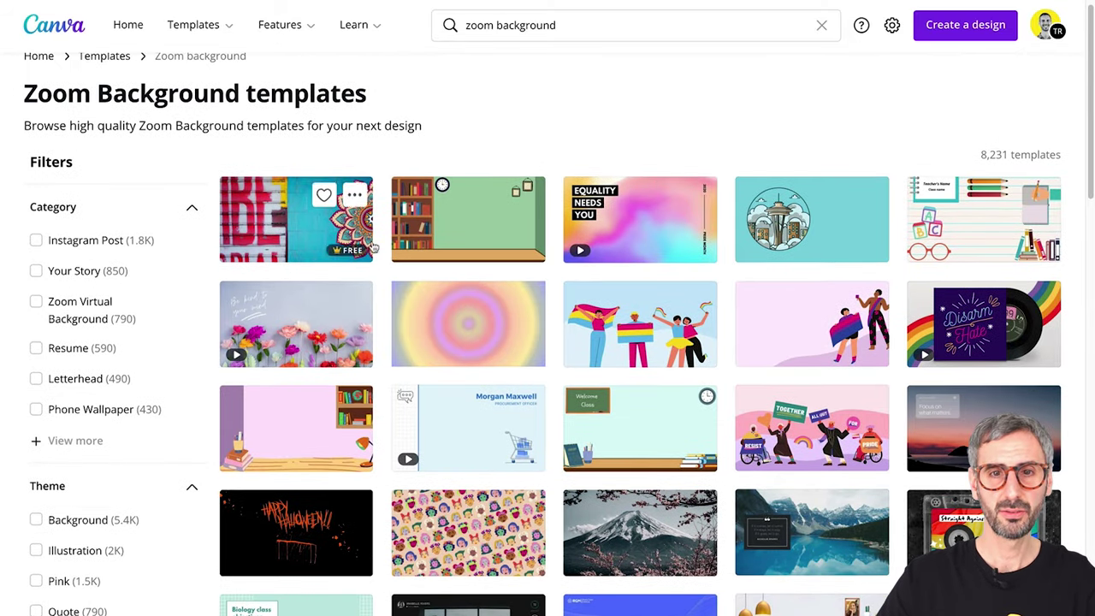
pyautogui.scroll(-1, 708, 233)
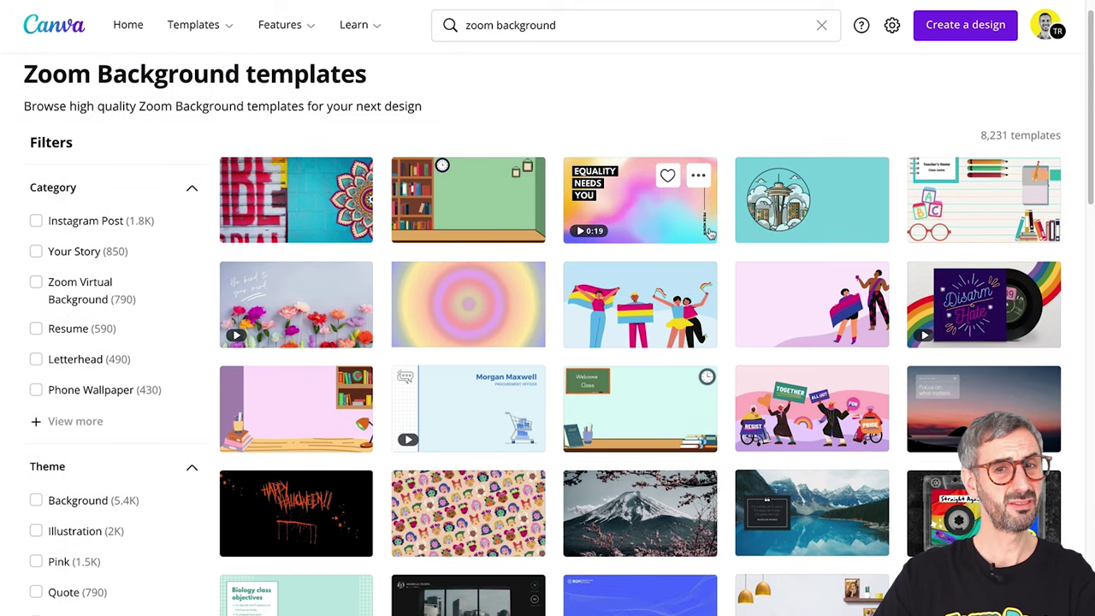
pyautogui.click(629, 203)
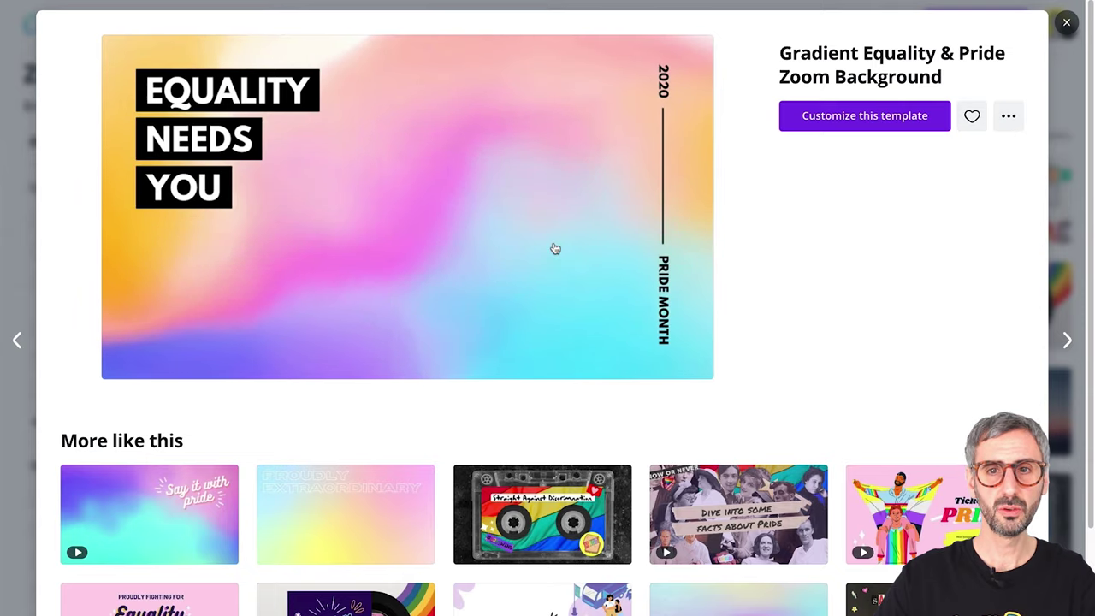
pyautogui.click(804, 124)
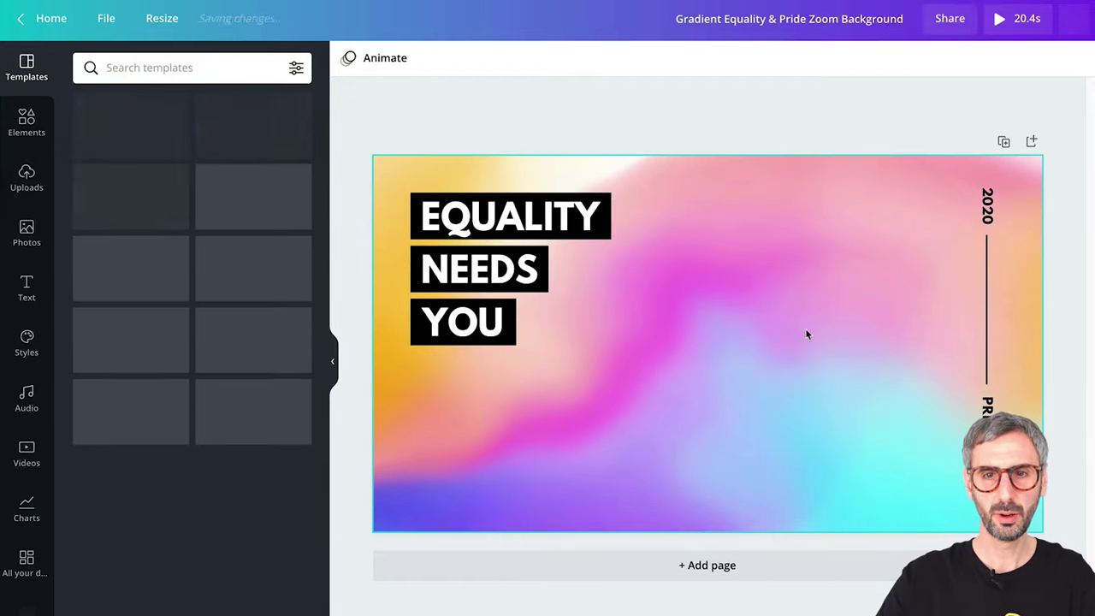
# Play the animated Equality Needs You background in the video preview, and close the preview.
pyautogui.click(915, 18)
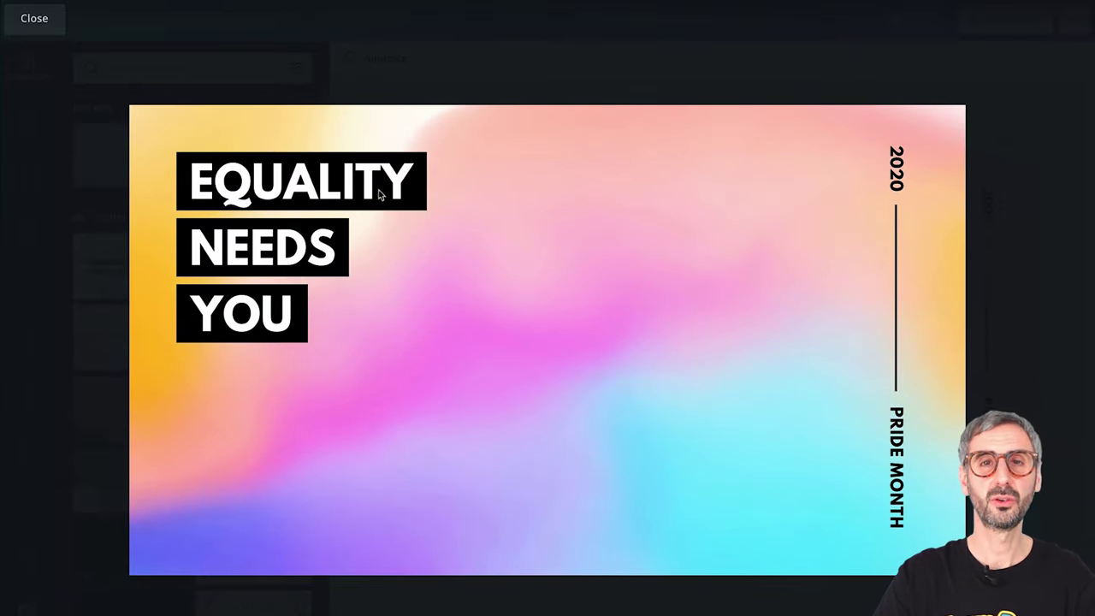
pyautogui.moveTo(387, 142)
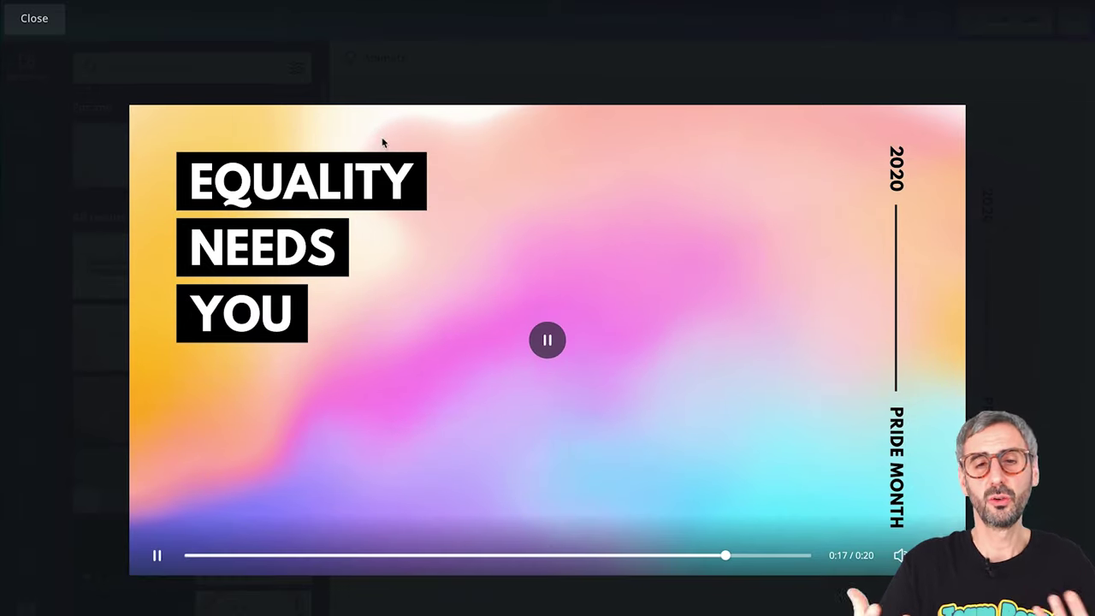
pyautogui.click(33, 24)
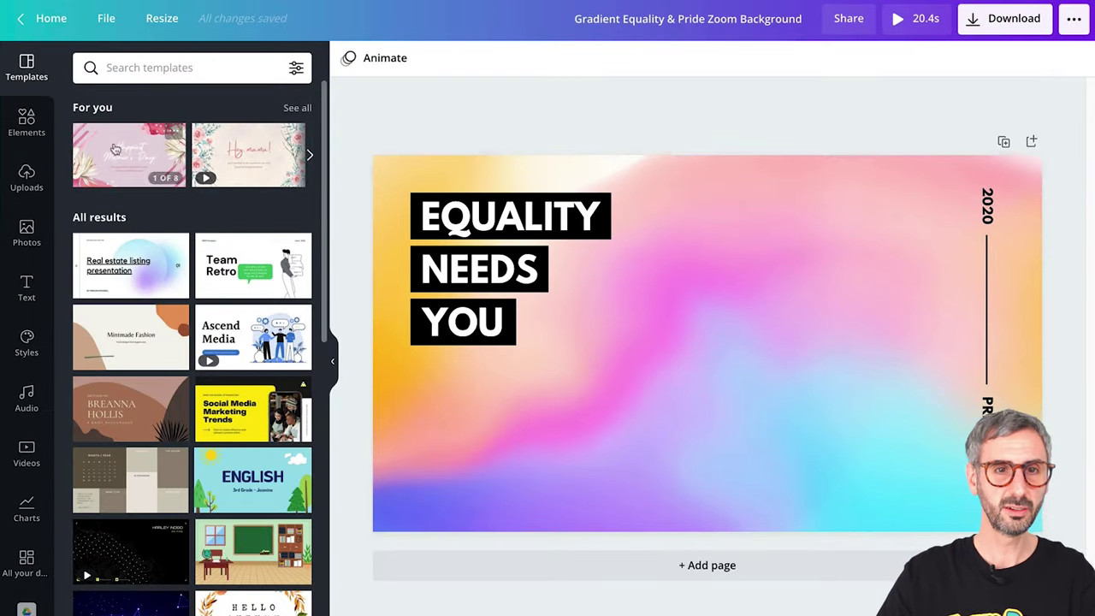
# Return to the Canva home page and glance over the recent designs.
pyautogui.click(41, 24)
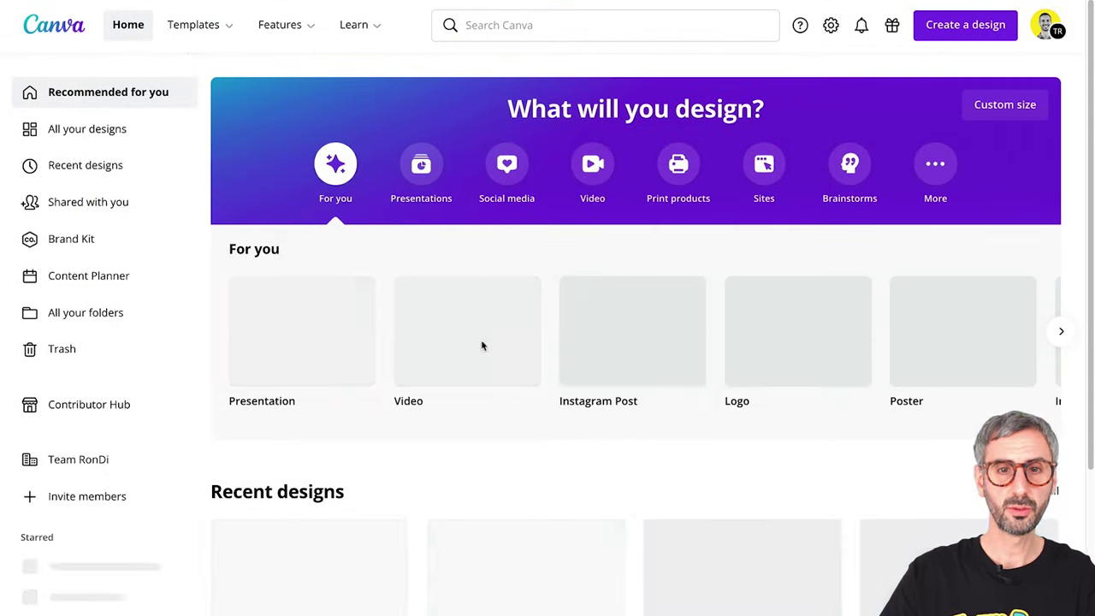
pyautogui.scroll(-3, 436, 412)
pyautogui.scroll(3, 436, 412)
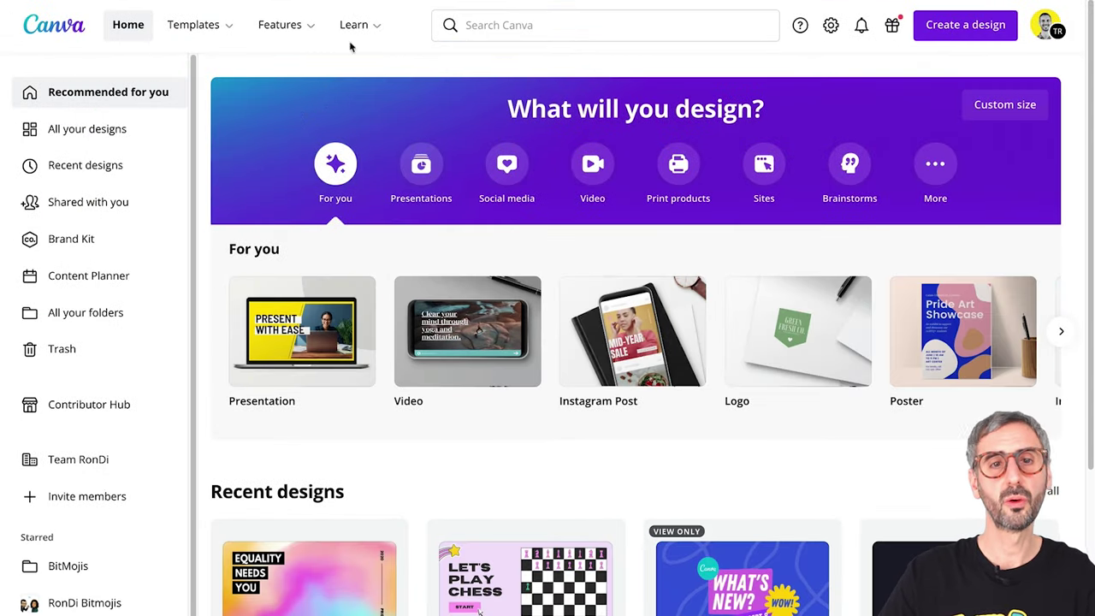
# Open the template library and search the templates for "zoom background".
pyautogui.moveTo(282, 24)
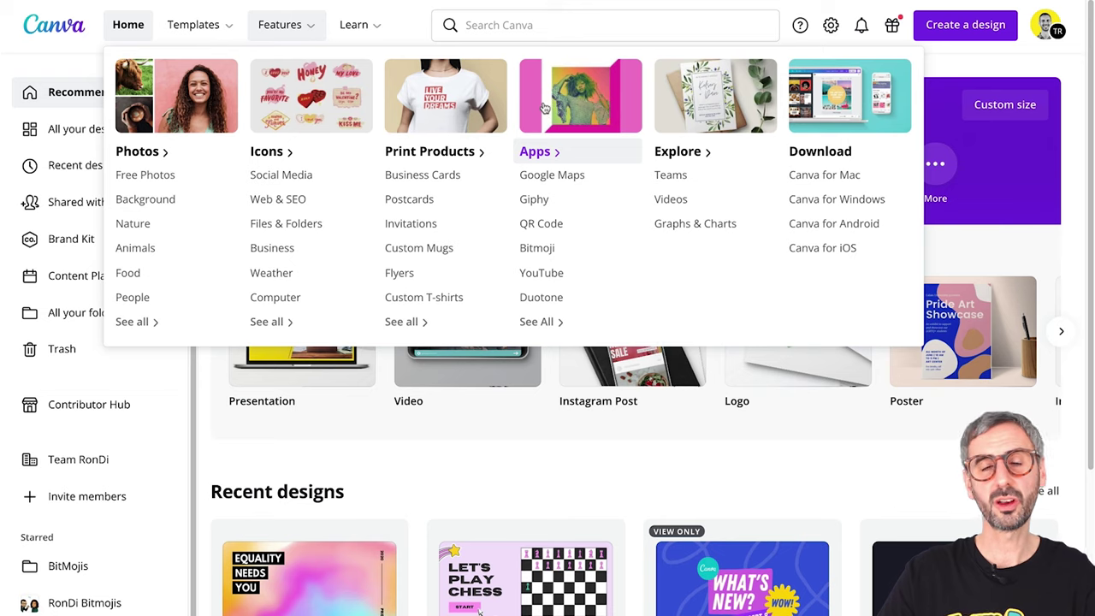
pyautogui.moveTo(193, 24)
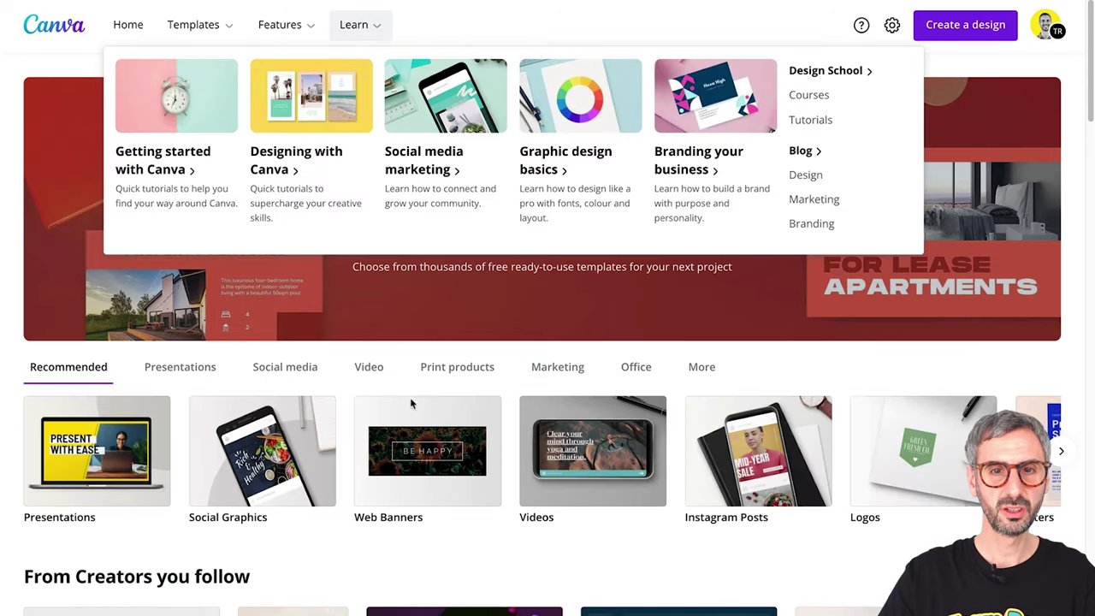
pyautogui.click(448, 231)
pyautogui.write('zoom background')
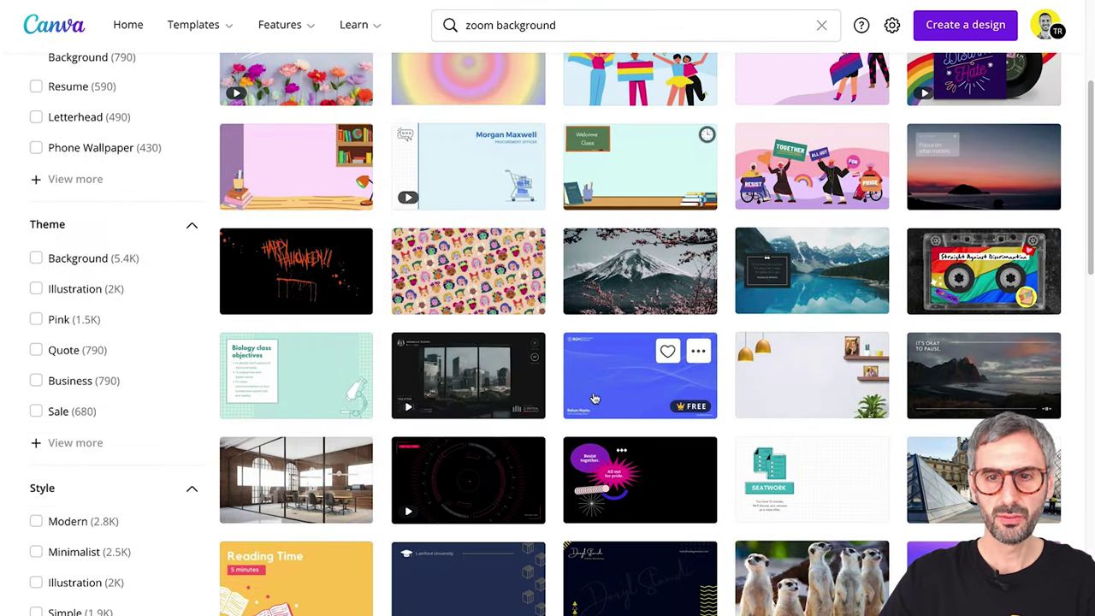
# Browse the Zoom background results, preview the Bright Yellow and Black Dog Icons template, and close the preview.
pyautogui.scroll(-1, 595, 399)
pyautogui.scroll(-6, 599, 396)
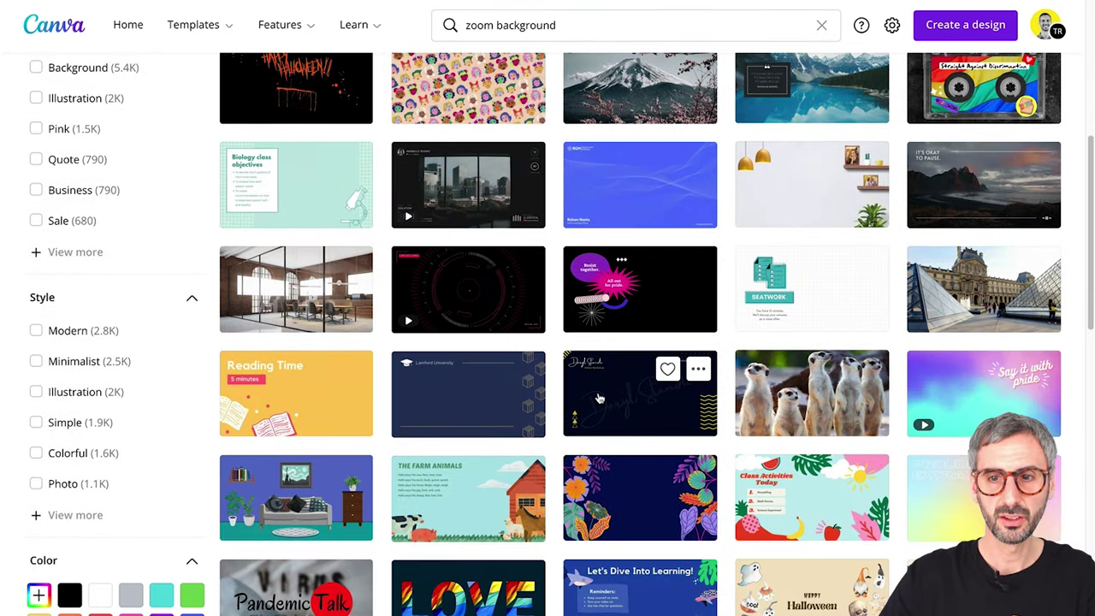
pyautogui.scroll(-6, 598, 397)
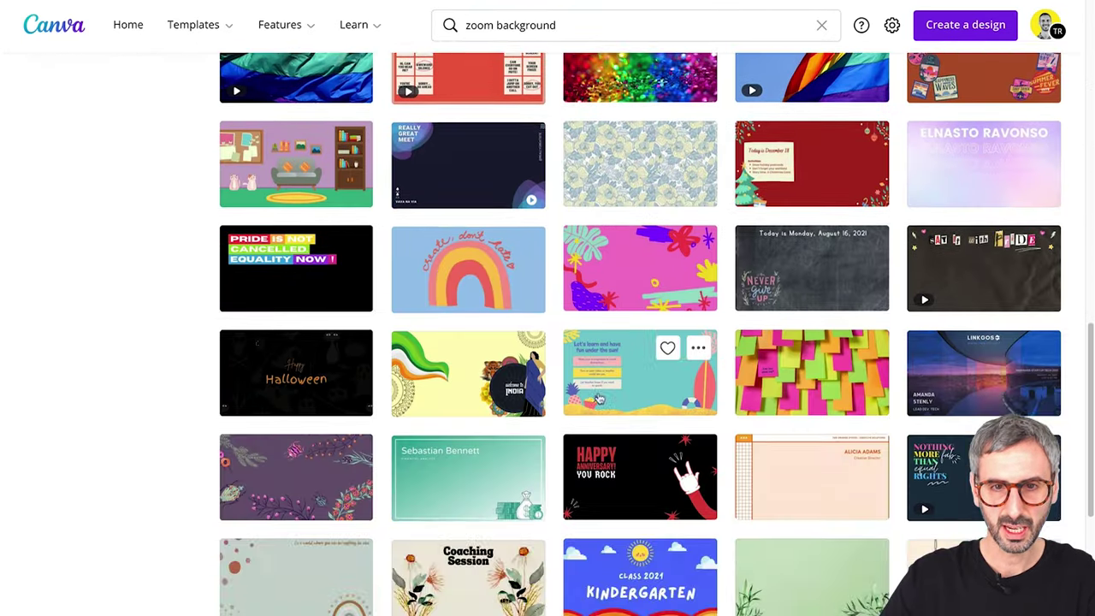
pyautogui.scroll(-2, 603, 348)
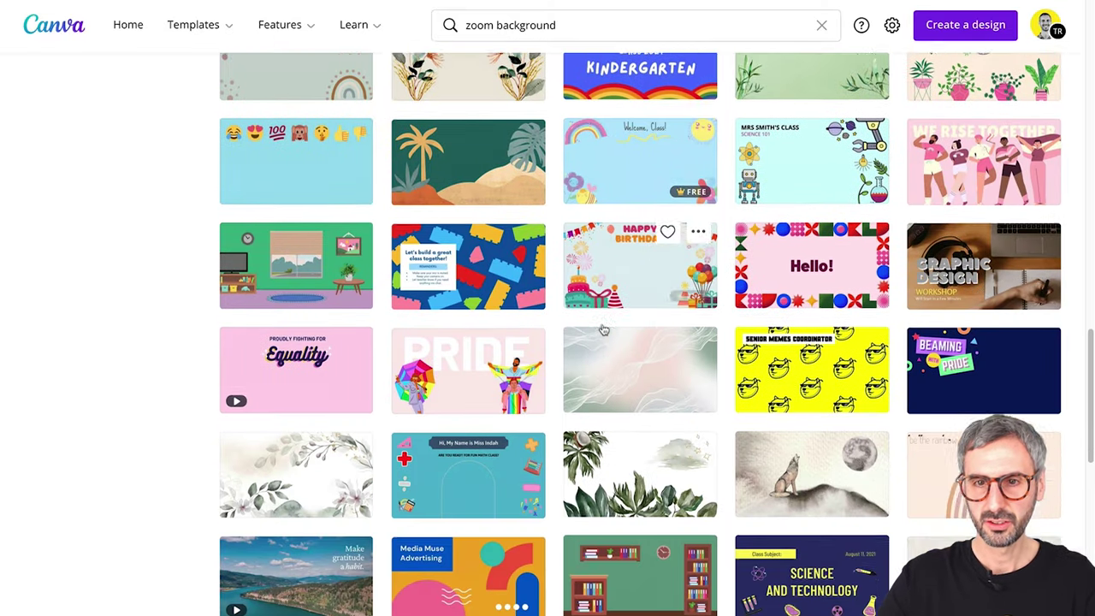
pyautogui.click(794, 321)
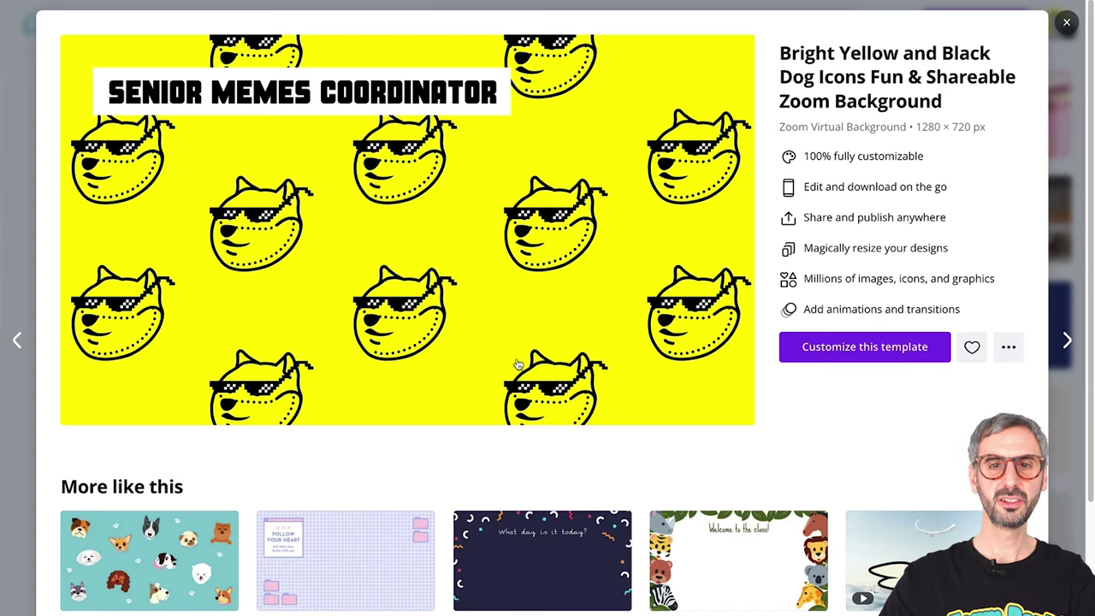
pyautogui.click(1066, 25)
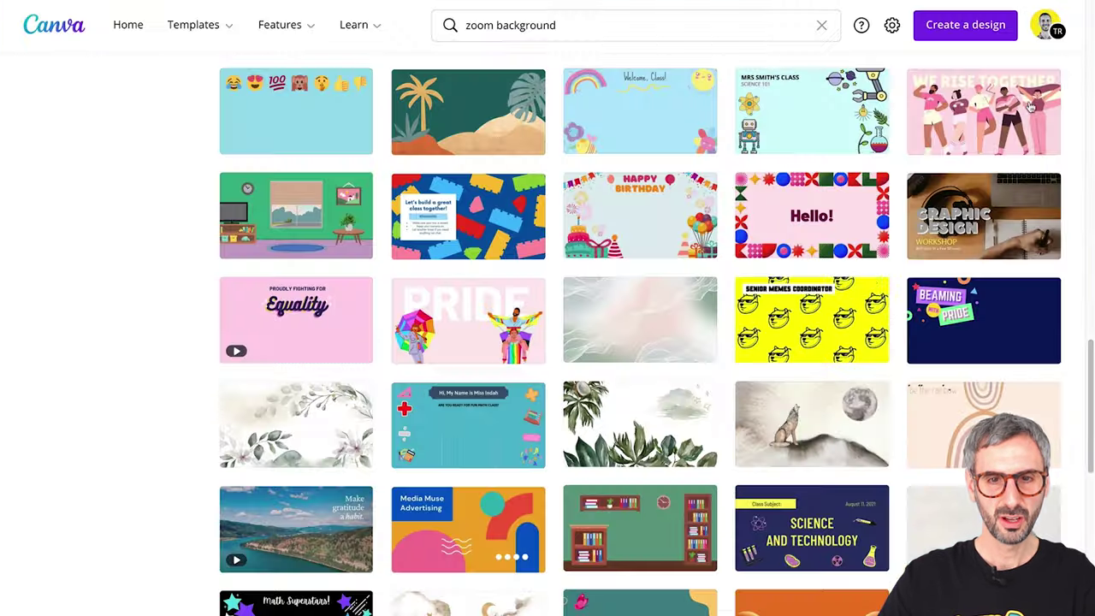
# Look further through the Zoom background results and open the preview of the Orange and Blue Liquid Art template.
pyautogui.scroll(-5, 839, 310)
pyautogui.scroll(-3, 840, 309)
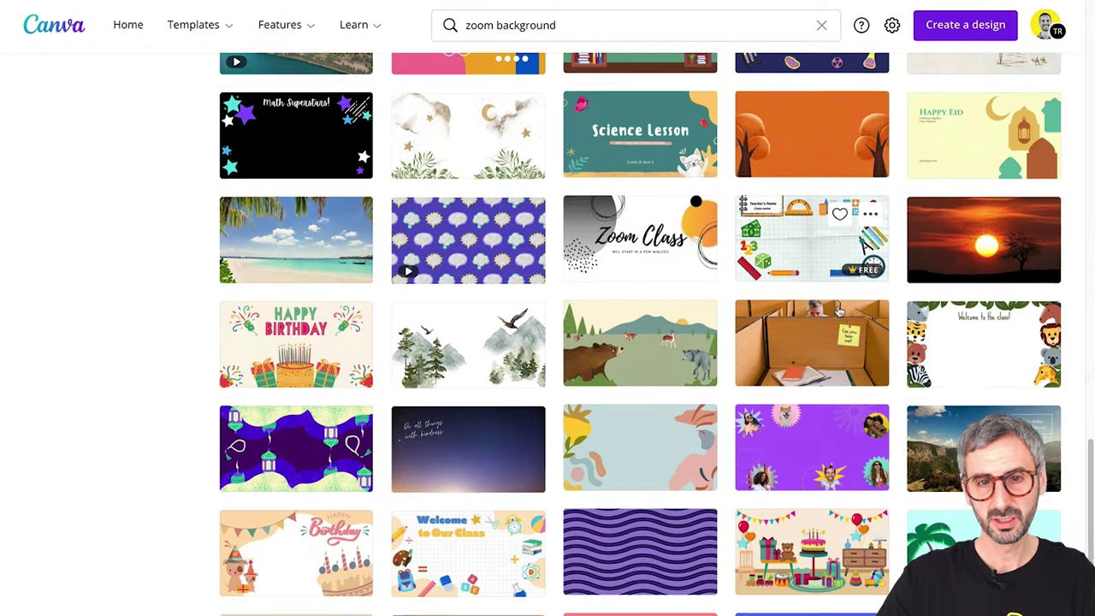
pyautogui.click(614, 461)
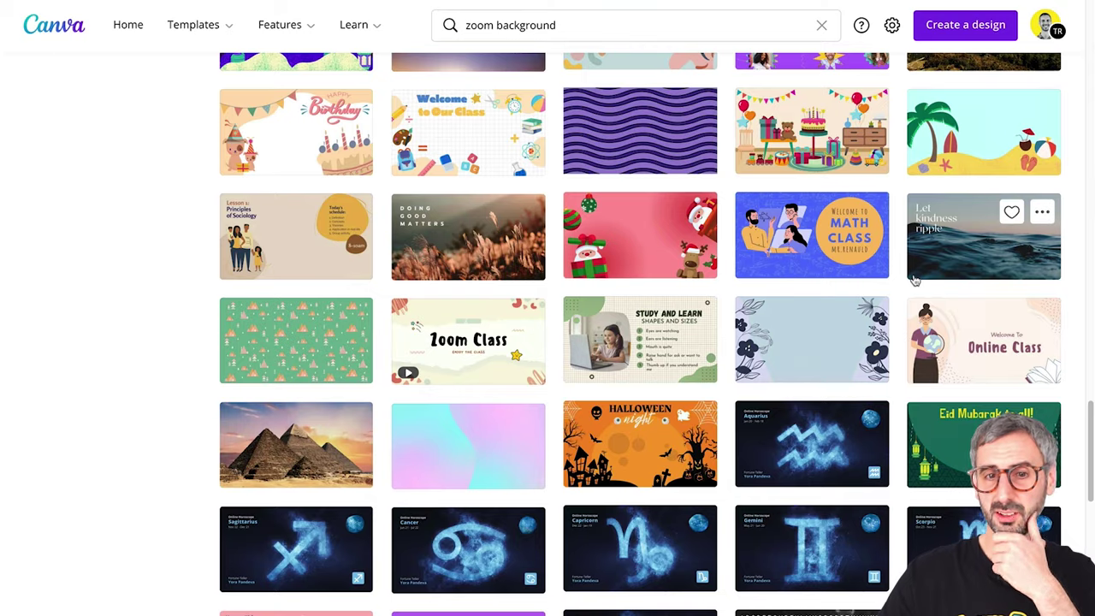
pyautogui.scroll(-5, 508, 377)
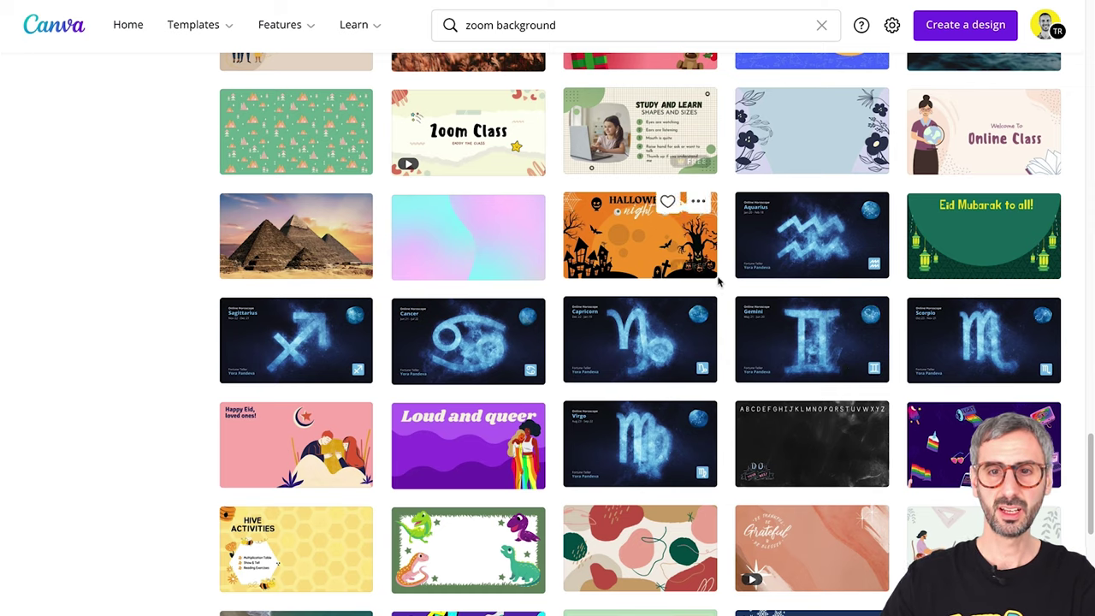
pyautogui.scroll(-6, 640, 350)
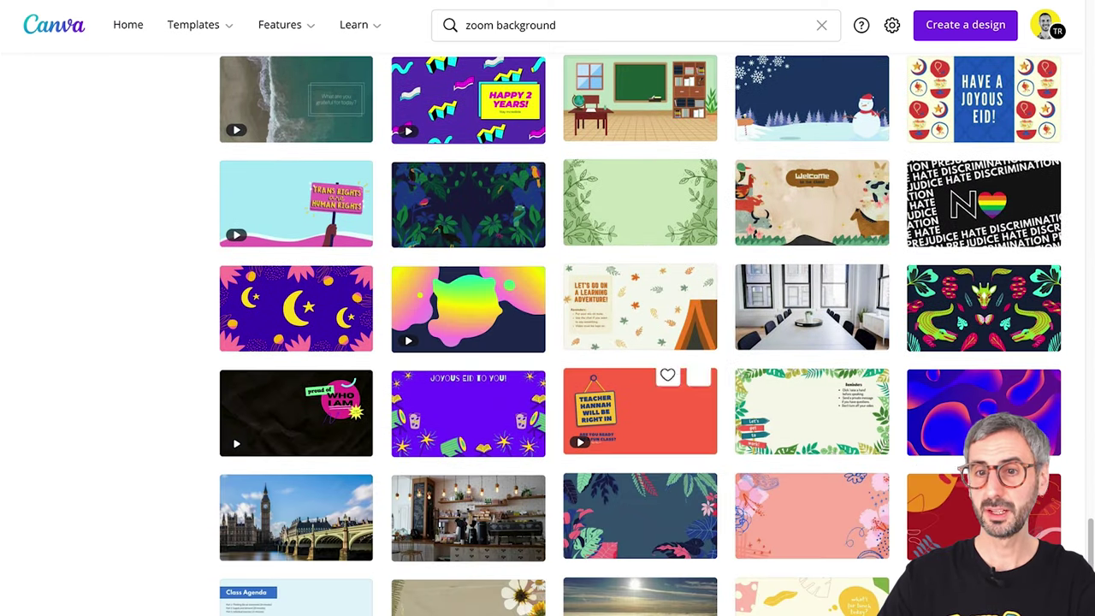
pyautogui.scroll(-1, 983, 412)
pyautogui.click(966, 333)
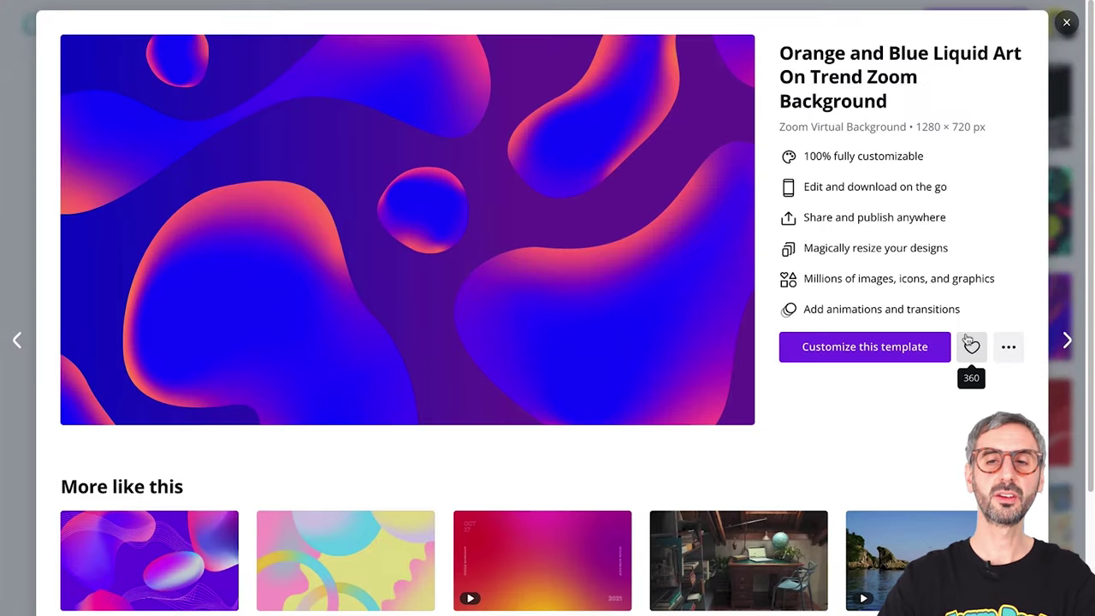
# Look over the templates similar to the liquid art background, close its preview, and return to the start of the results.
pyautogui.scroll(-4, 968, 343)
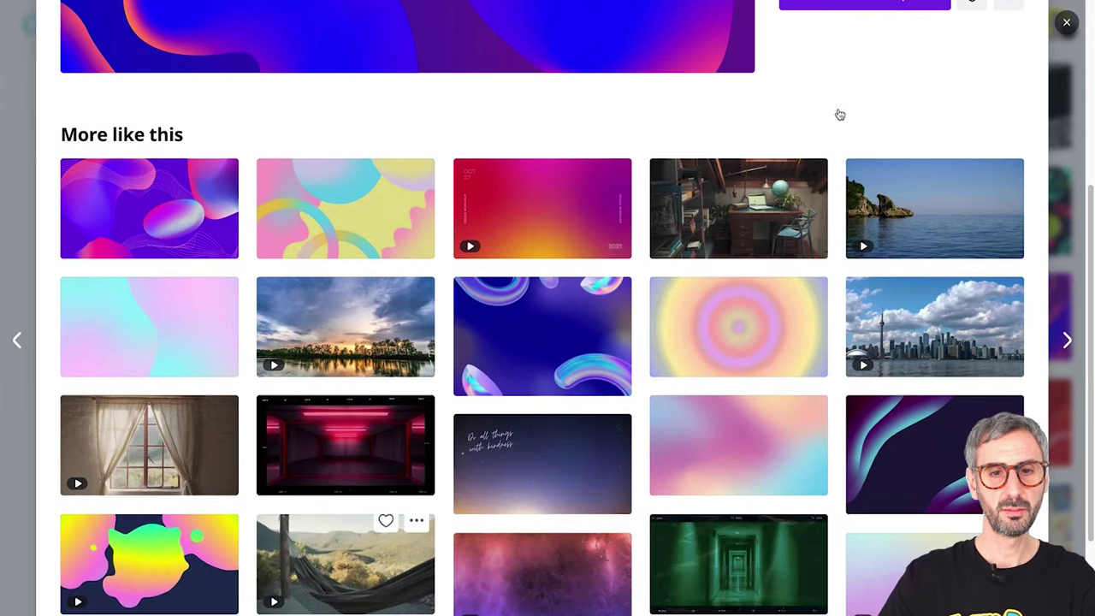
pyautogui.scroll(3, 838, 112)
pyautogui.click(1067, 22)
pyautogui.scroll(15, 123, 334)
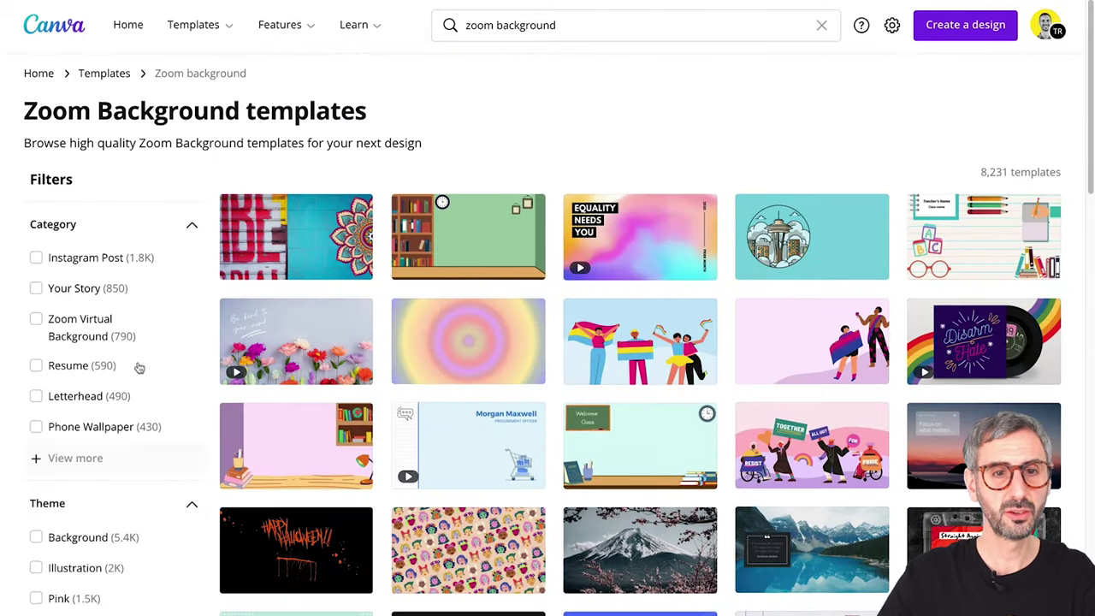
# Filter the Zoom background results by the Background theme and the Colorful style, and look through the filtered templates.
pyautogui.scroll(-3, 139, 428)
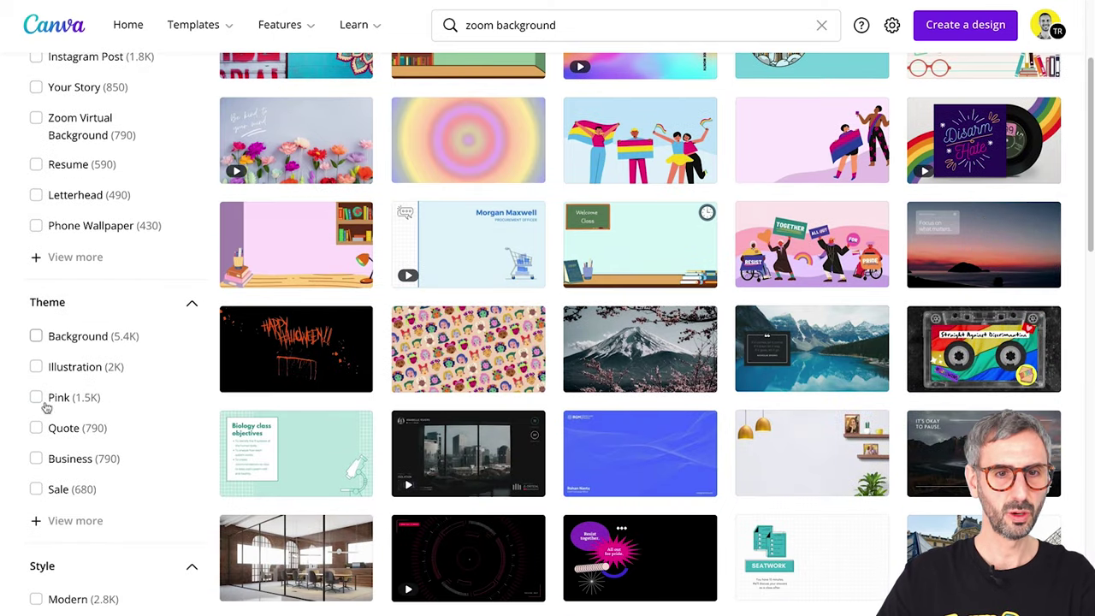
pyautogui.click(35, 336)
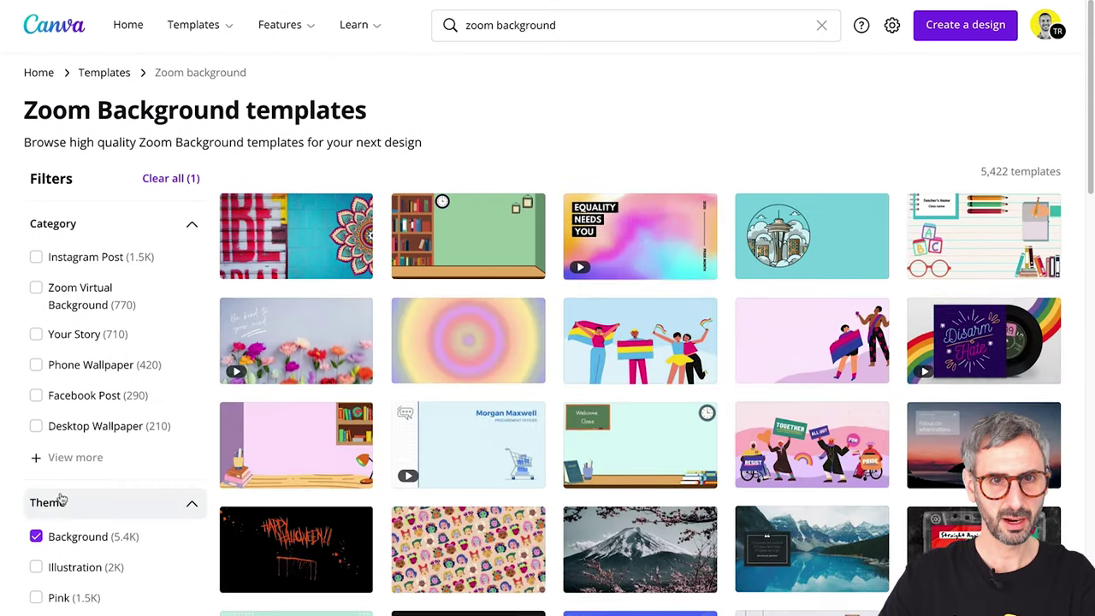
pyautogui.scroll(-5, 67, 590)
pyautogui.click(36, 551)
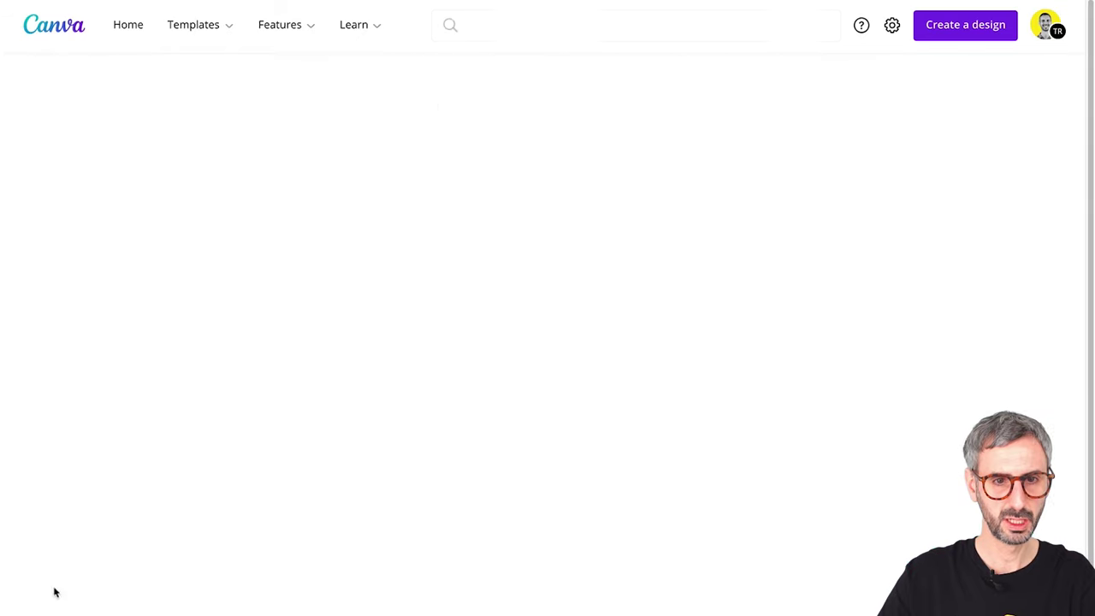
pyautogui.scroll(-3, 867, 398)
pyautogui.scroll(-1, 867, 469)
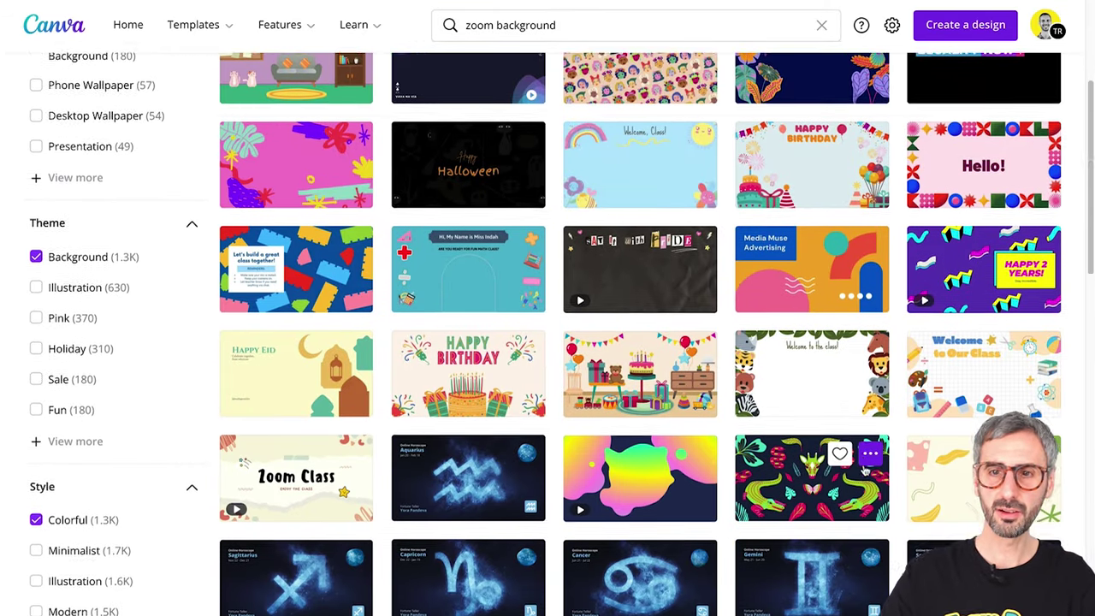
pyautogui.scroll(-4, 864, 603)
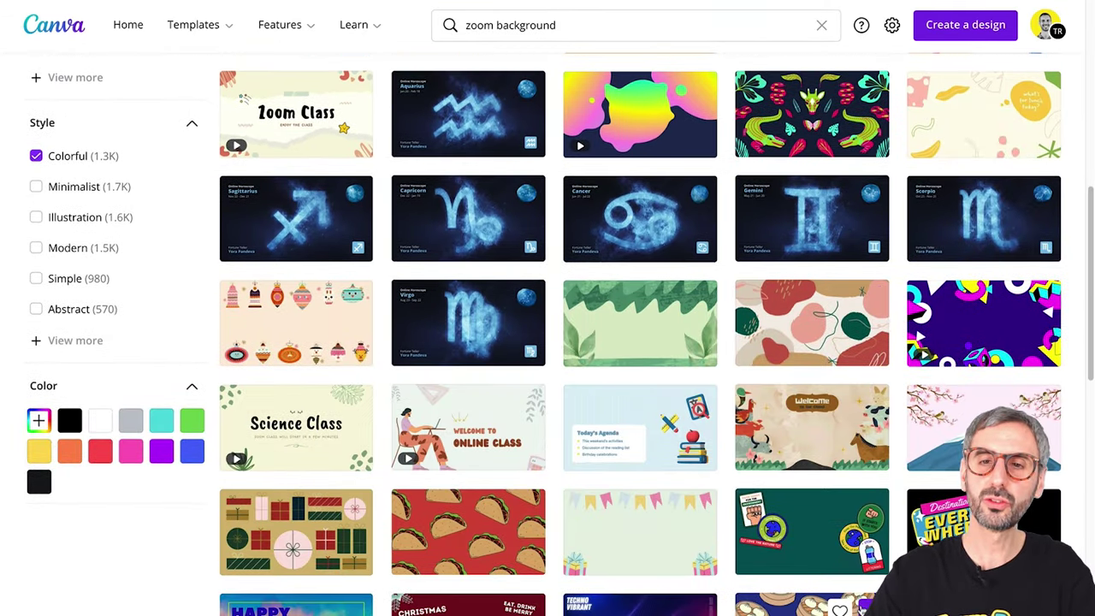
pyautogui.scroll(8, 673, 298)
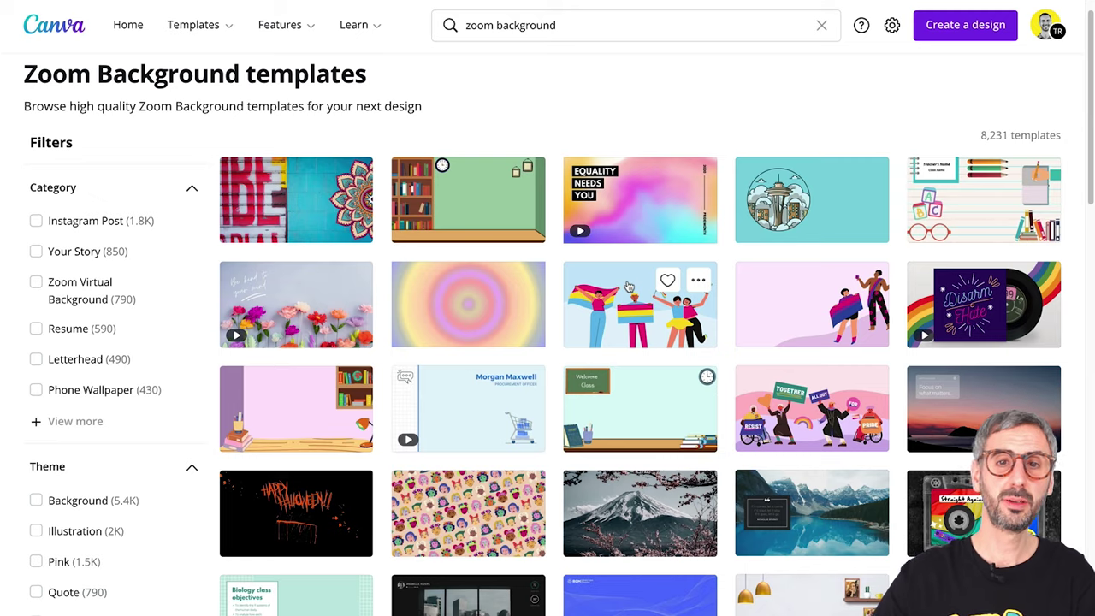
# Leave the Zoom background results for the Discover Templates page and search the templates for "thanksgiving".
pyautogui.moveTo(591, 24); pyautogui.dragTo(466, 23)
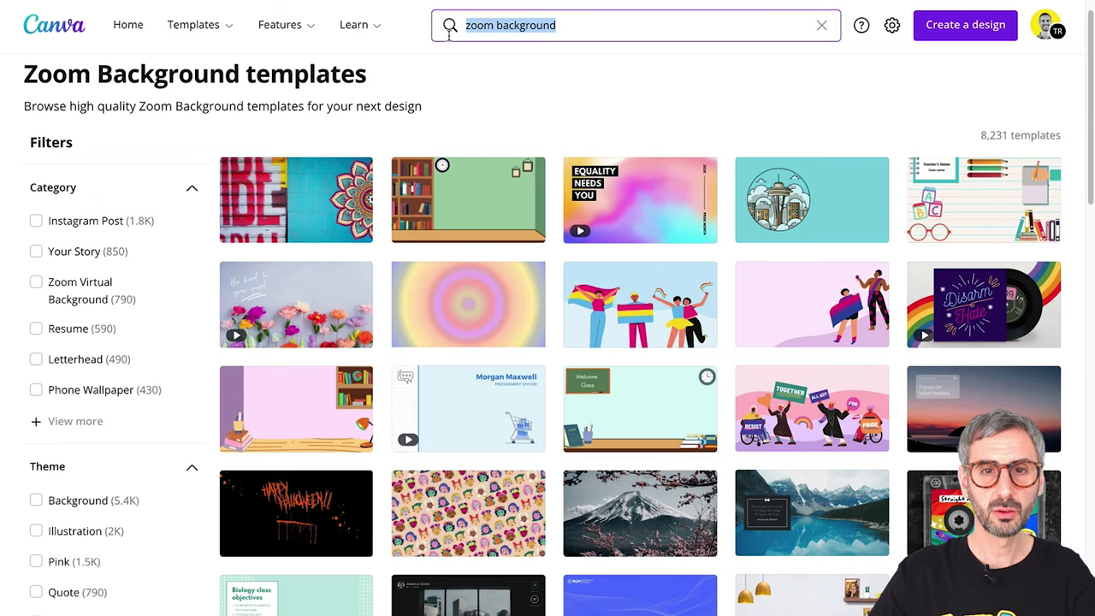
pyautogui.click(492, 77)
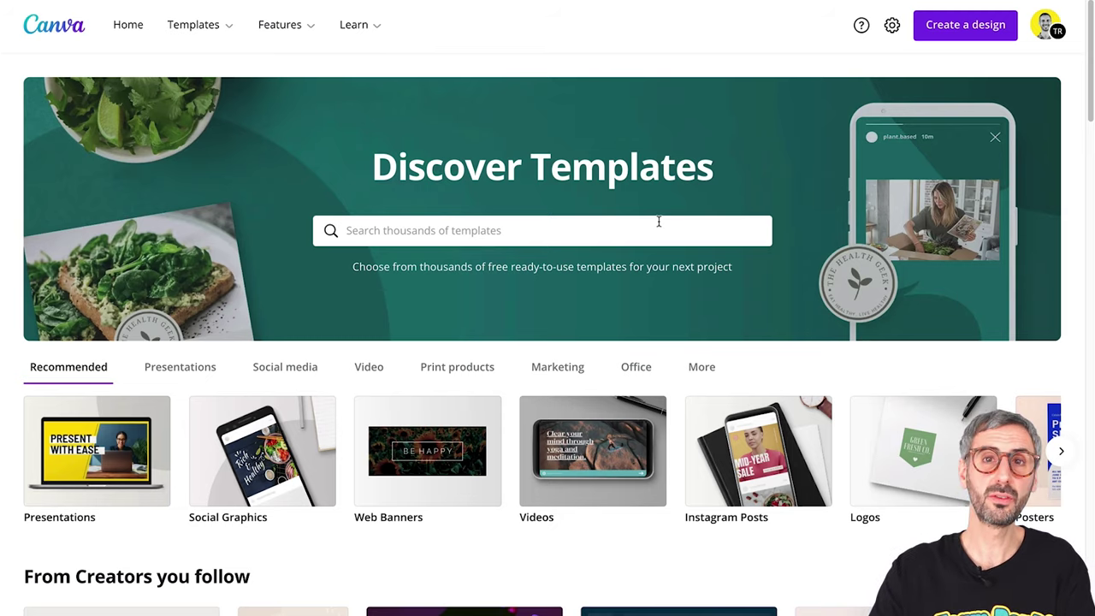
pyautogui.click(663, 225)
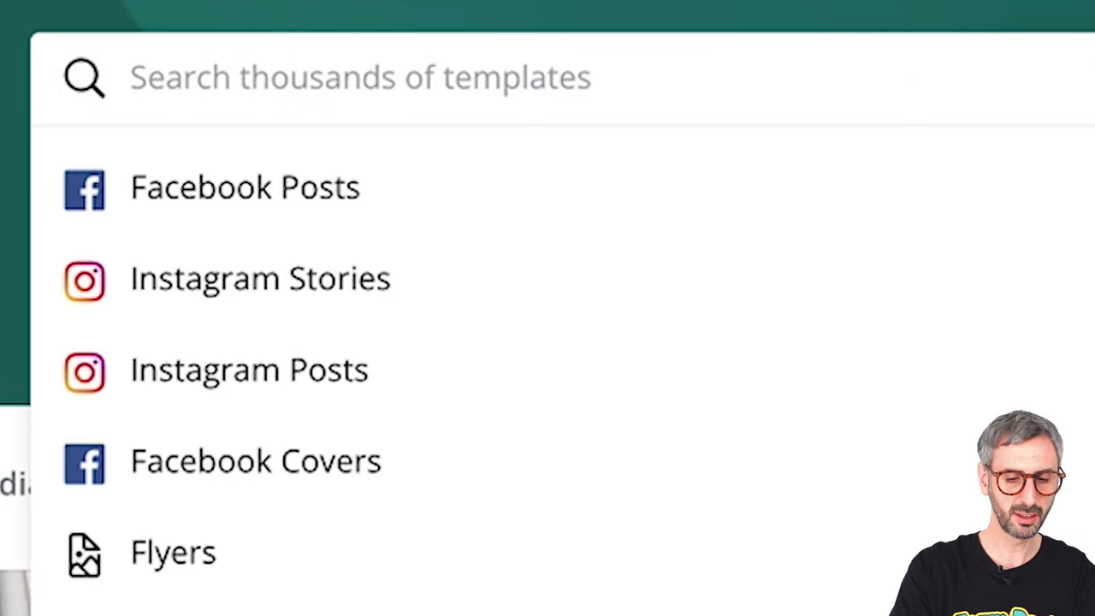
pyautogui.write('thanksgiving')
pyautogui.press('Return')
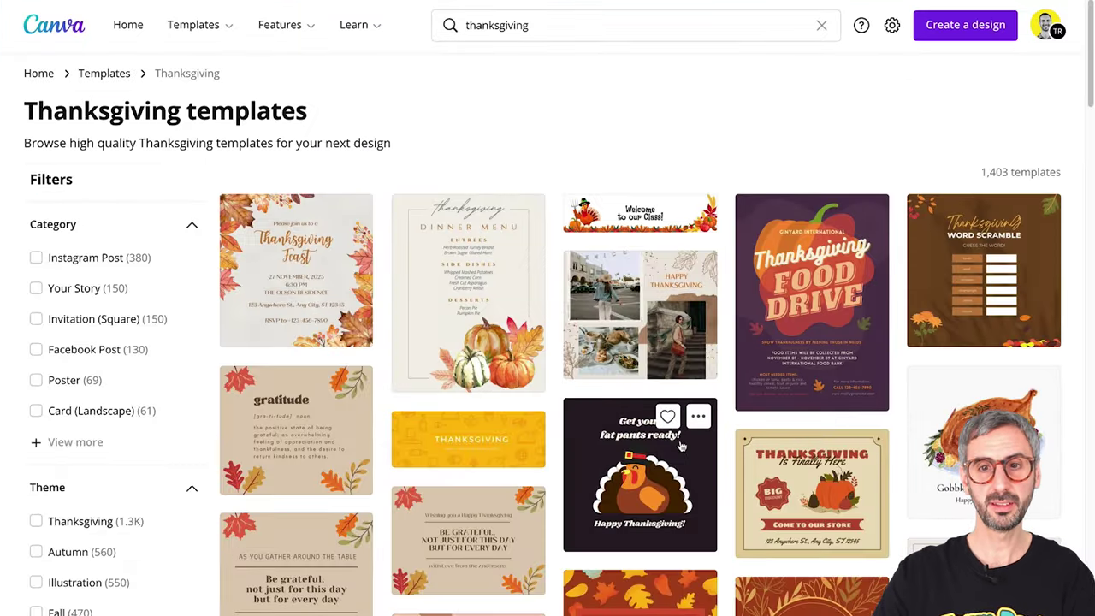
# Examine the range of Thanksgiving templates in the search results and return to the start of the list.
pyautogui.scroll(-3, 681, 446)
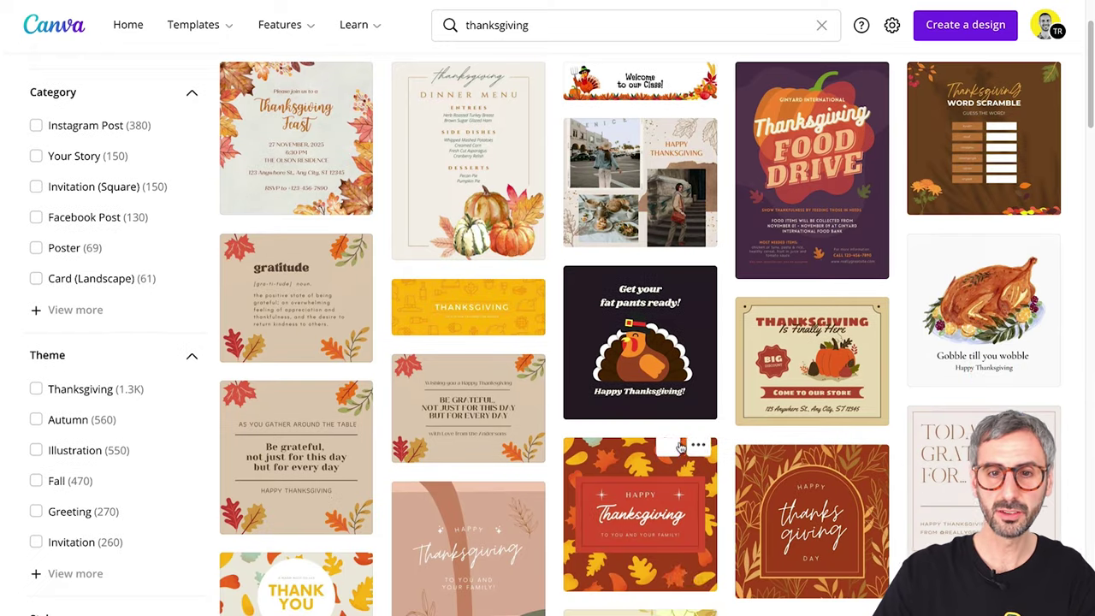
pyautogui.scroll(-1, 681, 446)
pyautogui.scroll(-6, 681, 449)
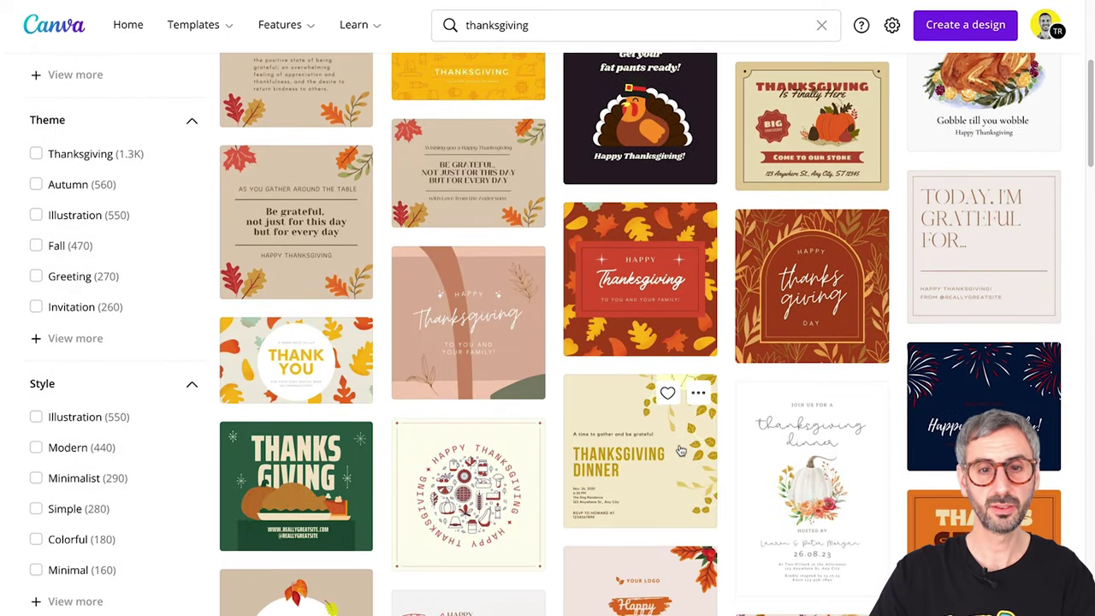
pyautogui.scroll(-2, 680, 452)
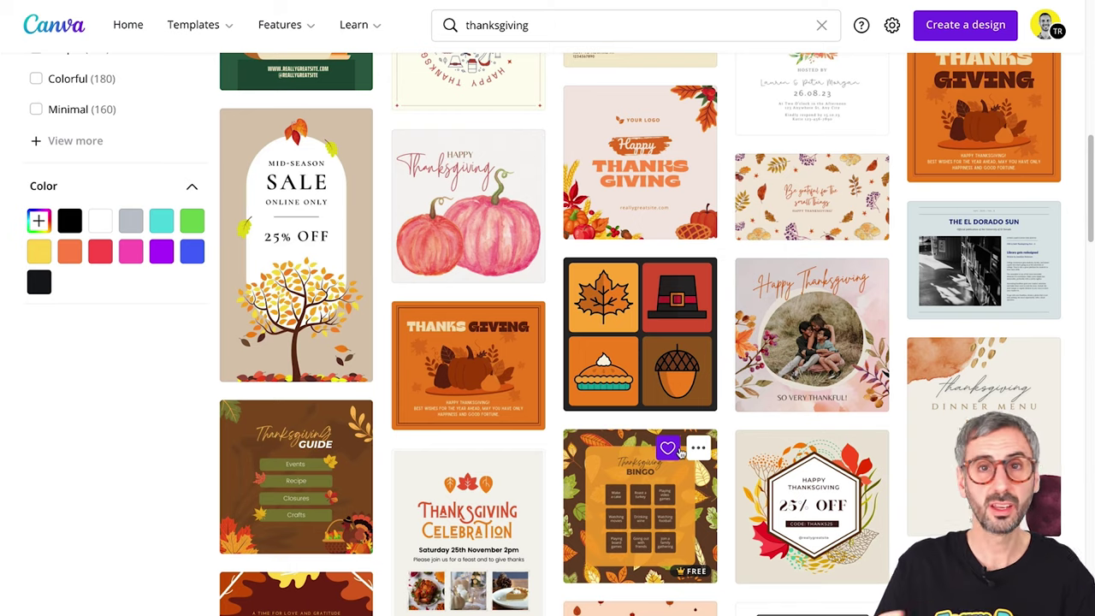
pyautogui.scroll(7, 681, 452)
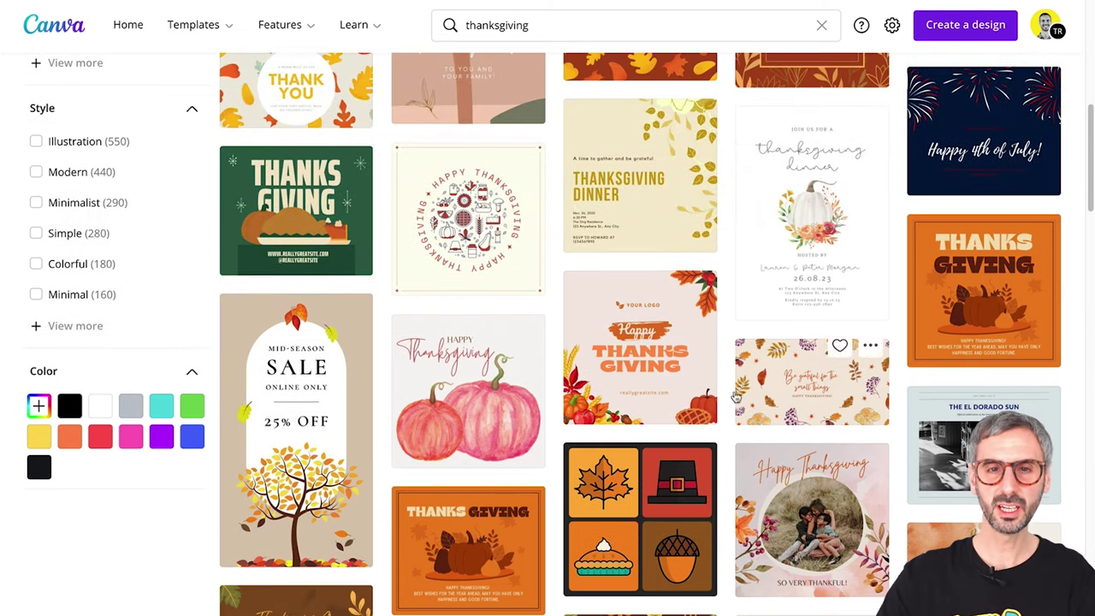
pyautogui.scroll(-3, 735, 300)
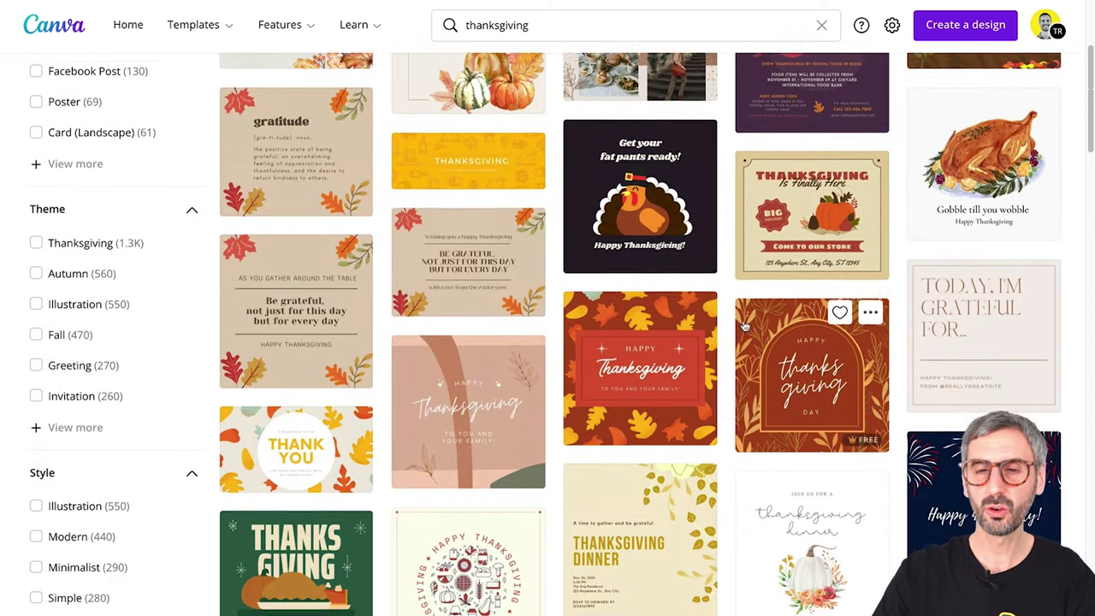
pyautogui.scroll(6, 750, 367)
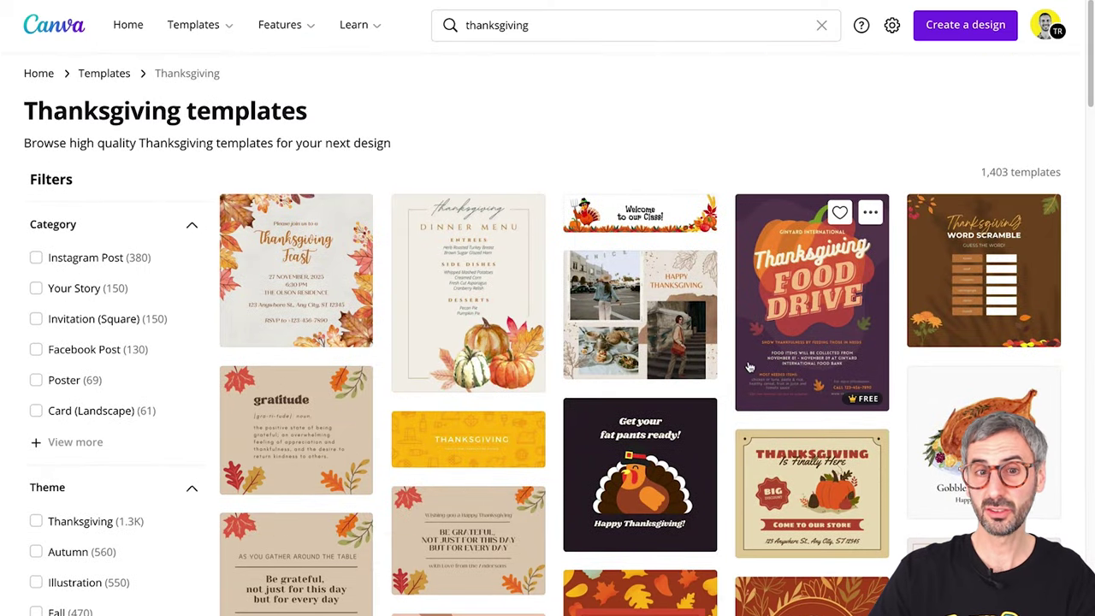
# Filter the Thanksgiving templates to the Facebook Post category and highlight the number of matching templates.
pyautogui.scroll(-1, 749, 367)
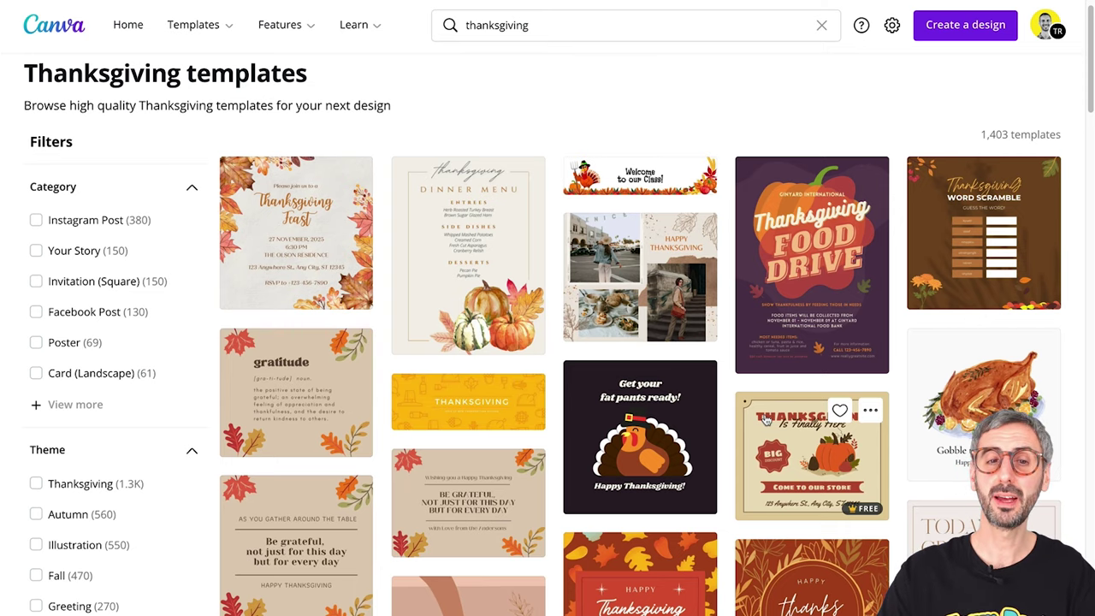
pyautogui.click(37, 316)
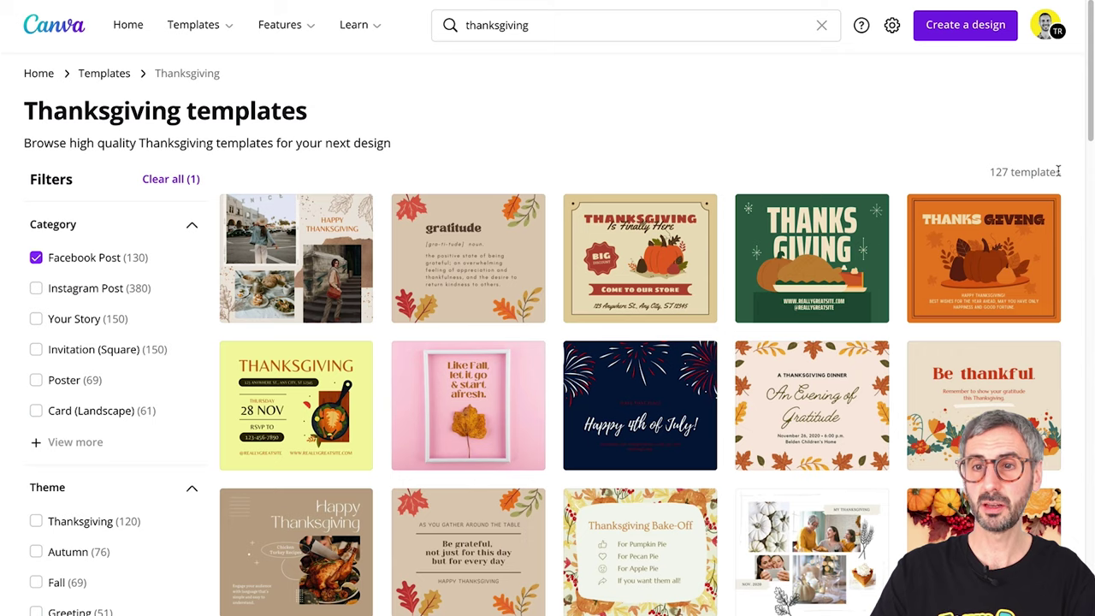
pyautogui.moveTo(1059, 175); pyautogui.dragTo(971, 178)
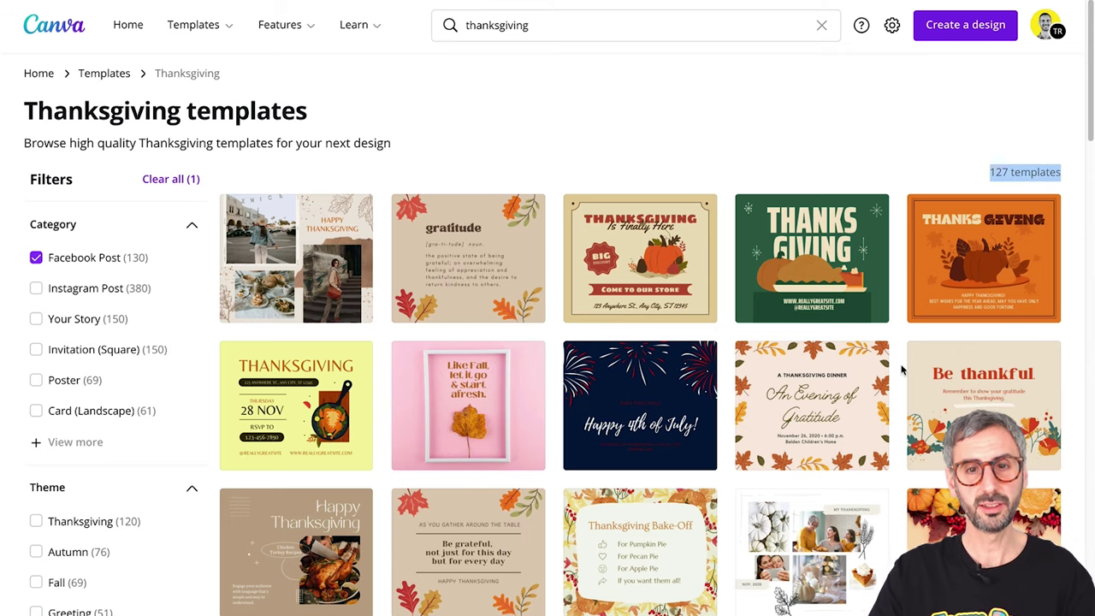
pyautogui.scroll(-2, 932, 283)
pyautogui.scroll(2, 899, 373)
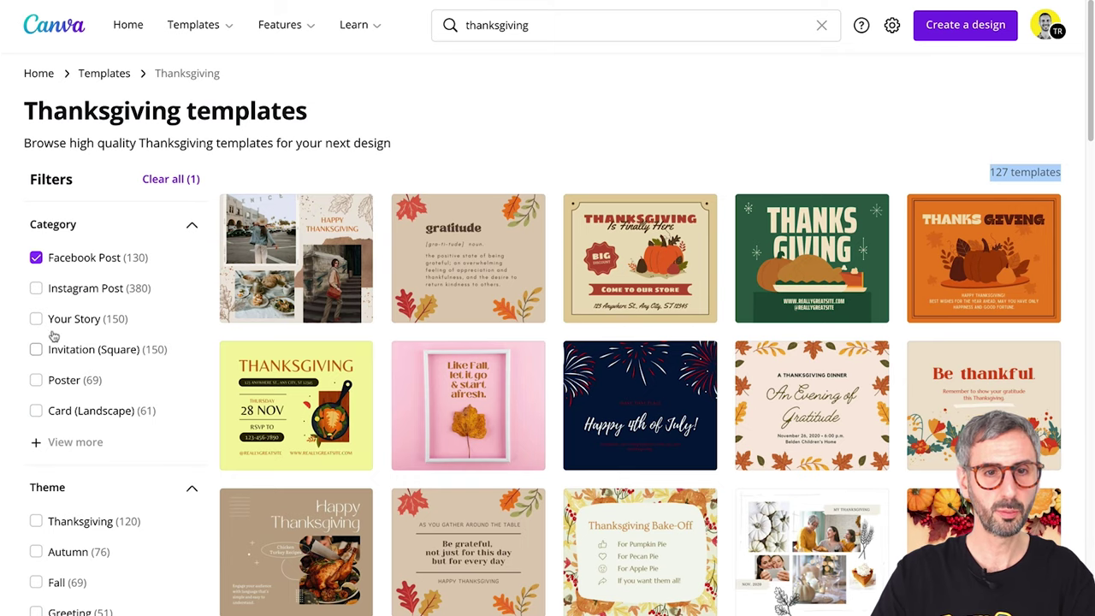
# Replace the Facebook Post filter on the Thanksgiving templates with the Invitation (Square) category and look through the filtered designs.
pyautogui.click(38, 287)
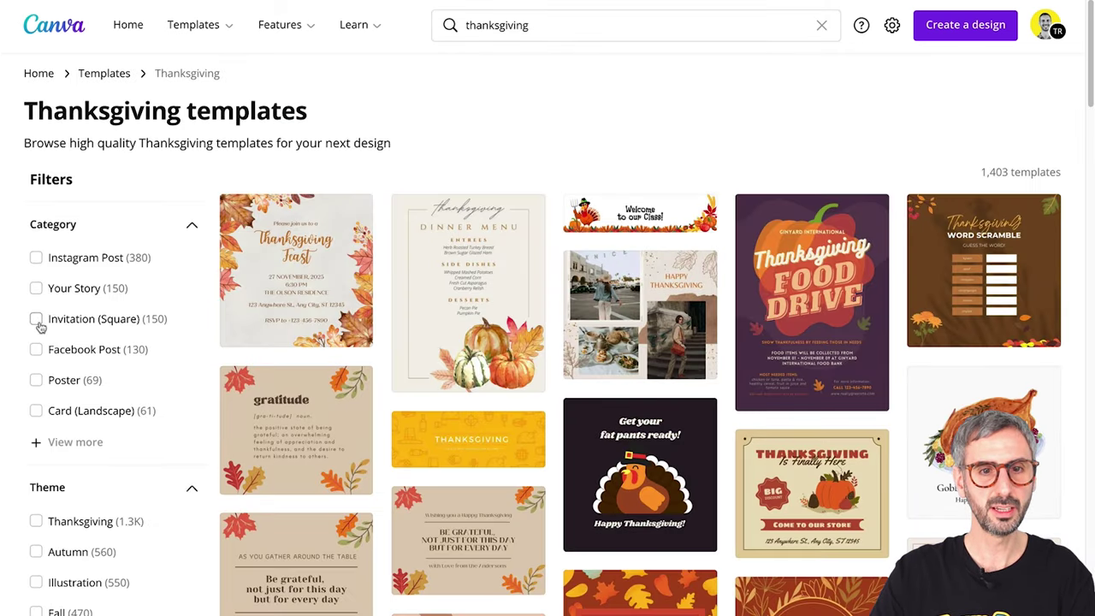
pyautogui.click(37, 319)
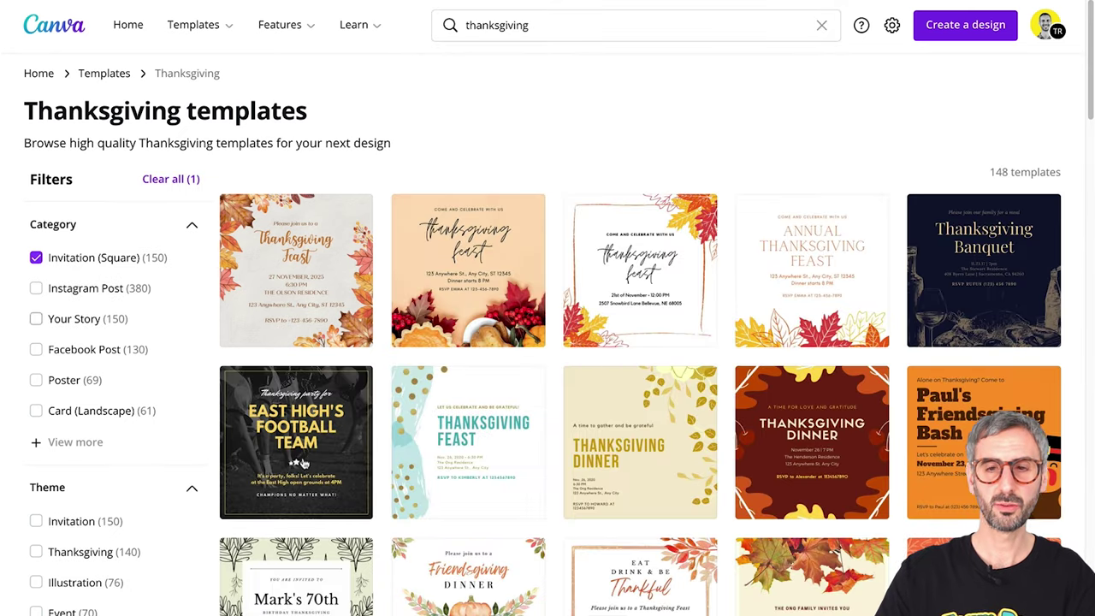
pyautogui.scroll(-6, 346, 505)
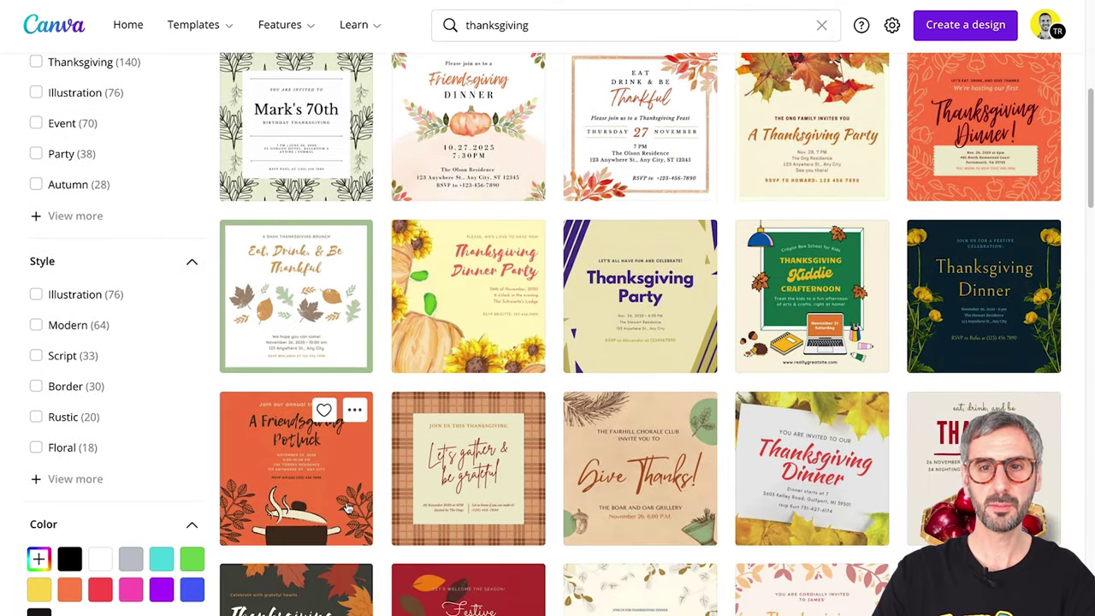
pyautogui.scroll(6, 346, 509)
# Preview the Orange Leaves Thanksgiving Feast Invitation template's details, then close the preview.
pyautogui.click(626, 279)
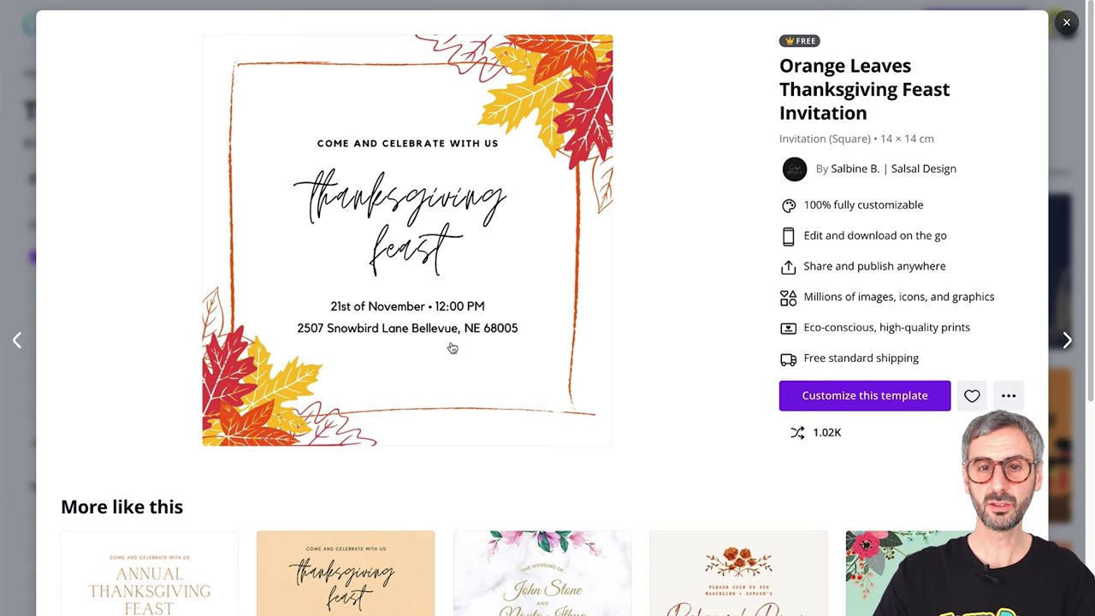
pyautogui.click(1066, 26)
pyautogui.scroll(-3, 776, 391)
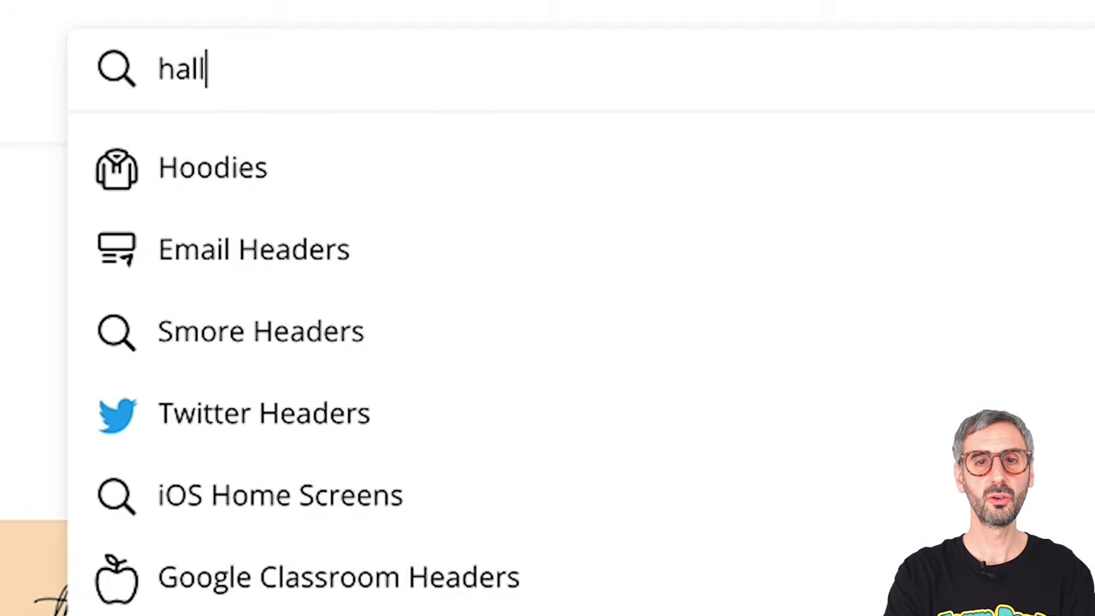
# Search the templates for "halloween", look through the designs, and return to the start of the results.
pyautogui.write('oween')
pyautogui.press('Return')
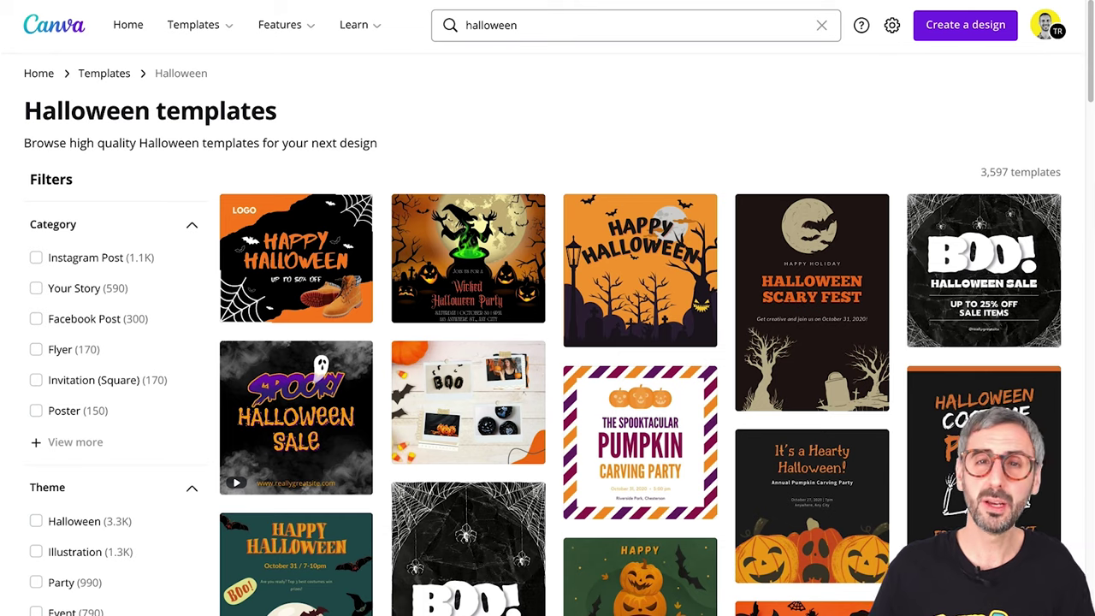
pyautogui.scroll(-4, 743, 306)
pyautogui.scroll(2, 742, 305)
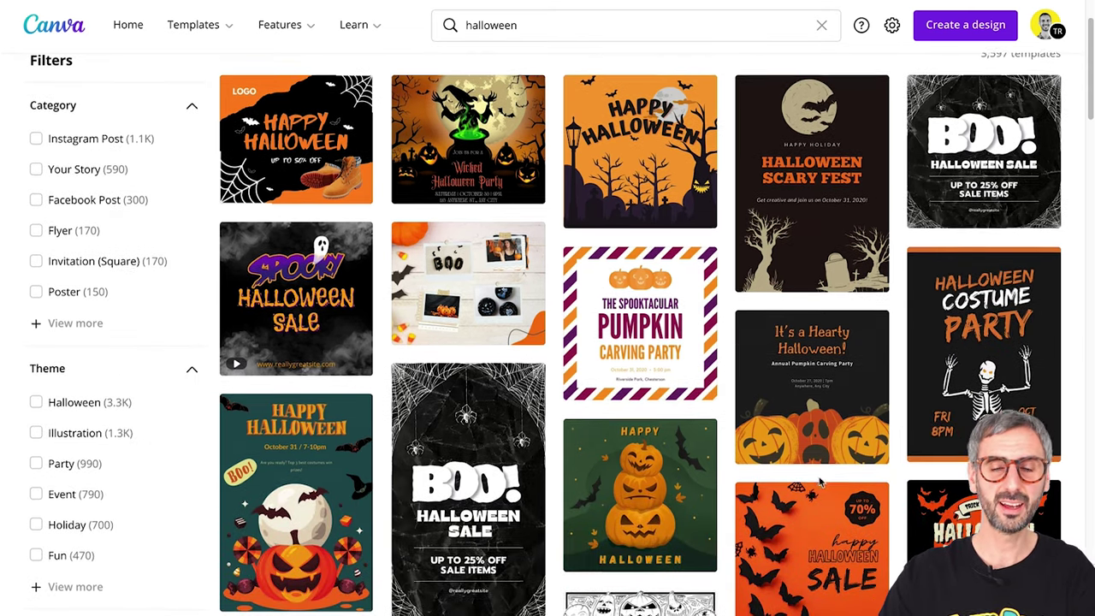
pyautogui.scroll(-4, 819, 483)
pyautogui.scroll(-1, 819, 483)
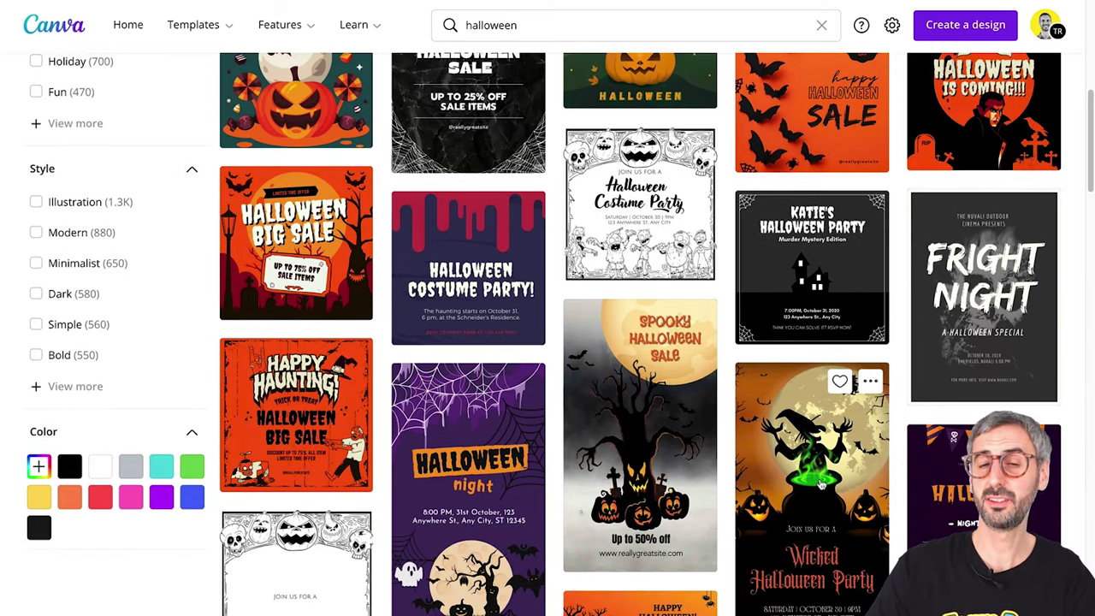
pyautogui.scroll(-2, 819, 484)
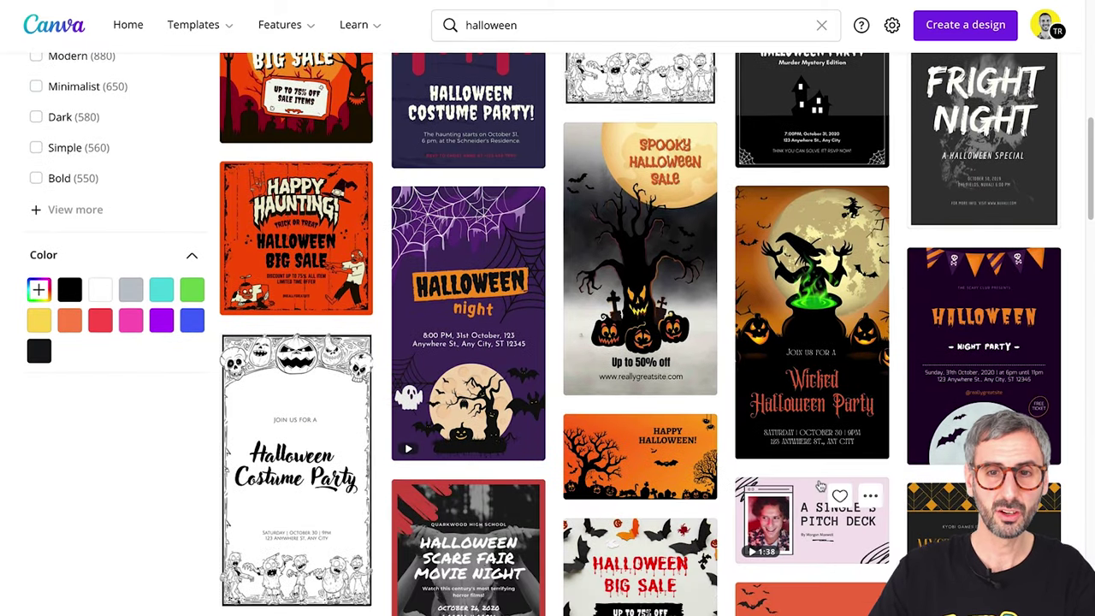
pyautogui.scroll(6, 819, 483)
pyautogui.scroll(2, 820, 484)
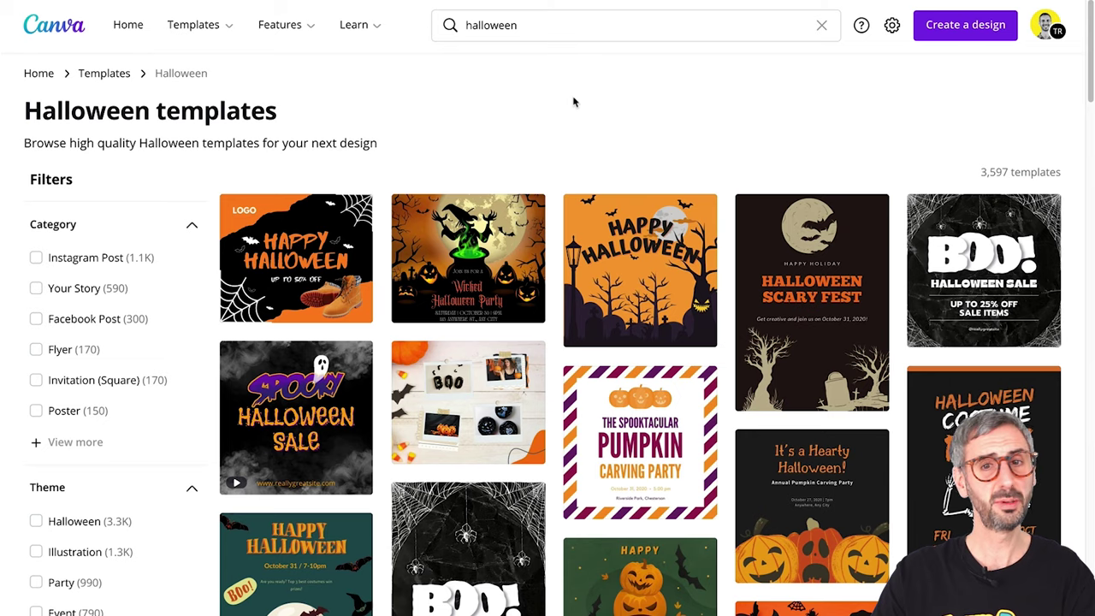
# Preview the Dark Purple Happy Halloween Night animated story template, browse its similar designs, and close the preview.
pyautogui.scroll(-3, 752, 458)
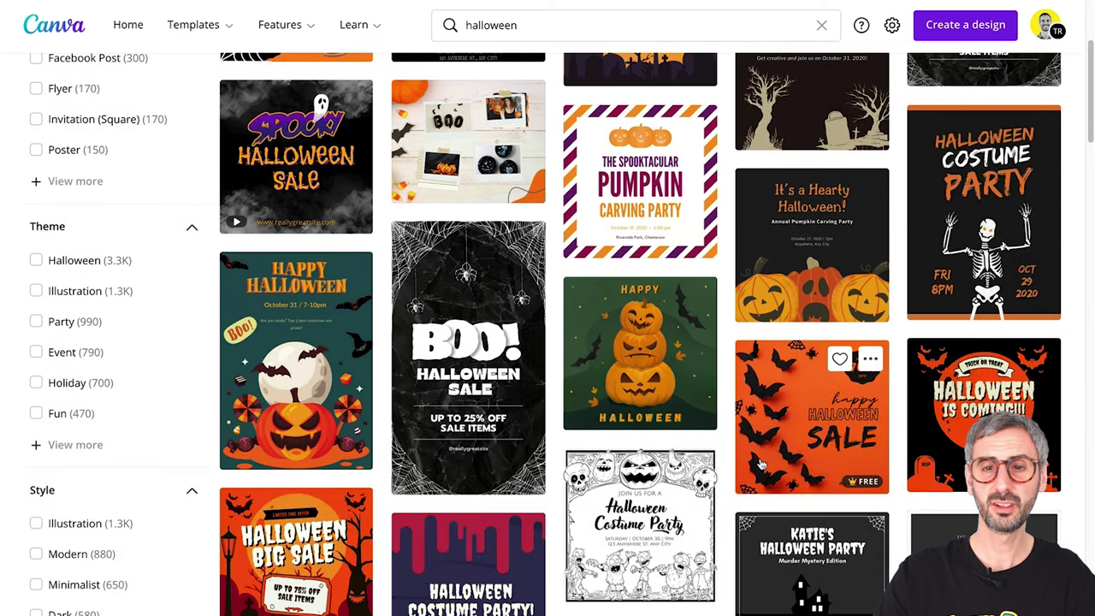
pyautogui.scroll(-2, 751, 460)
pyautogui.scroll(-2, 751, 460)
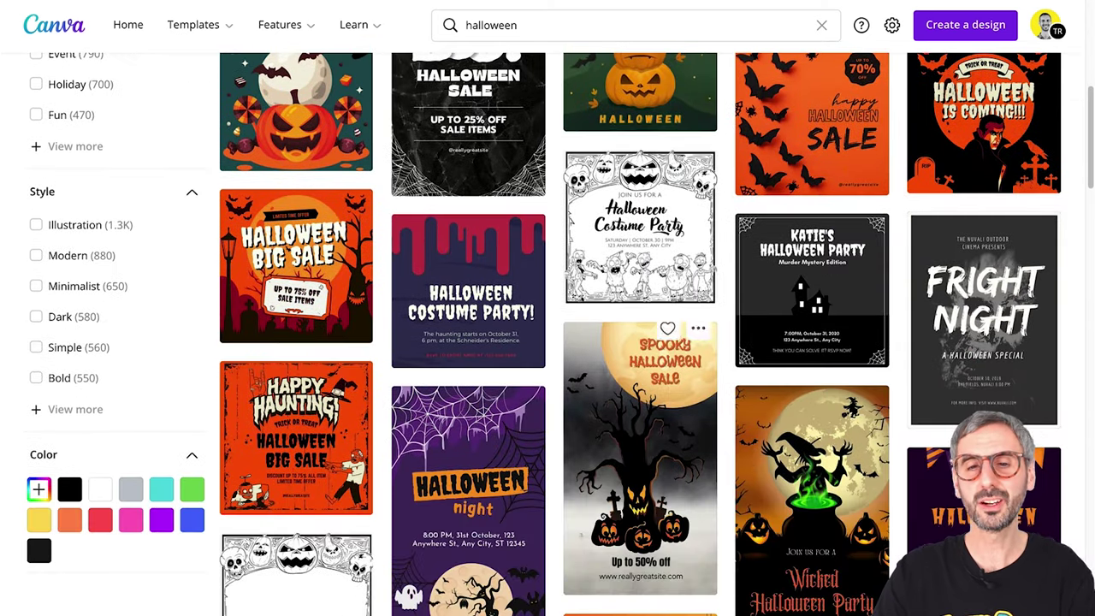
pyautogui.scroll(-2, 466, 470)
pyautogui.click(462, 334)
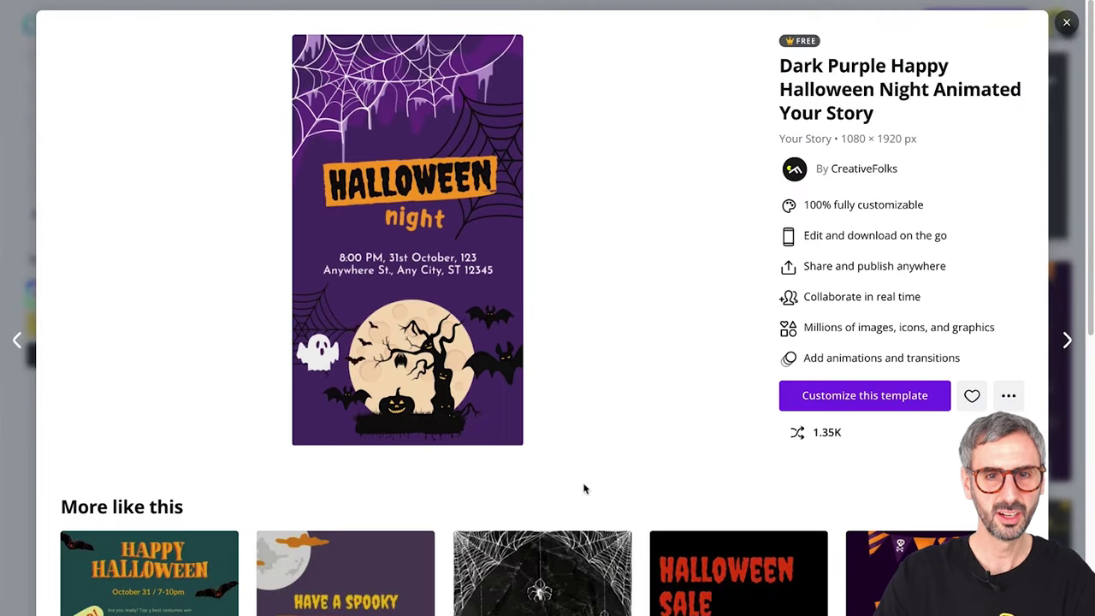
pyautogui.scroll(-9, 845, 291)
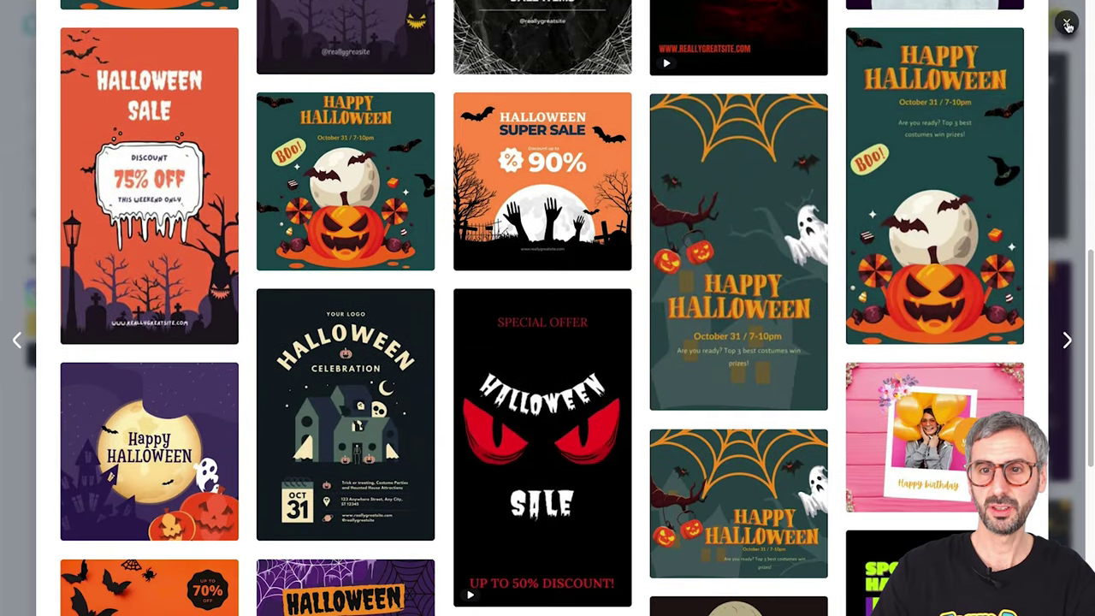
pyautogui.click(1065, 23)
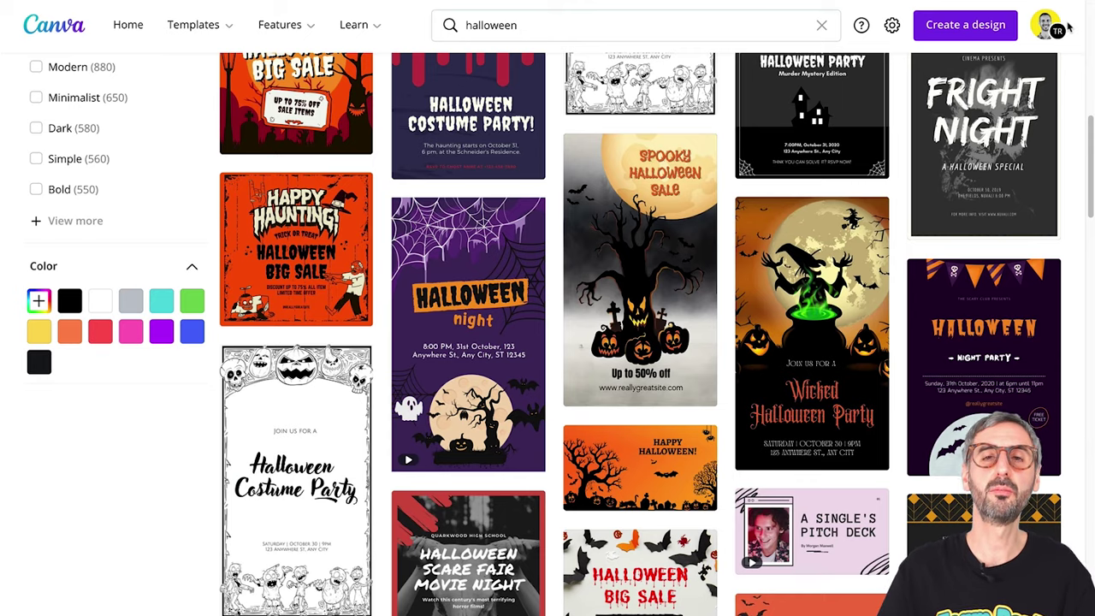